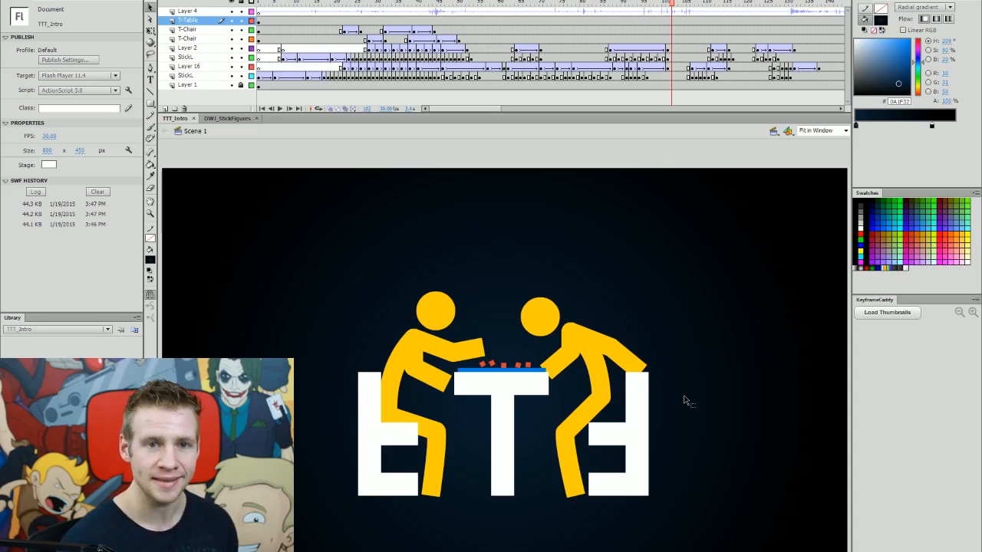
Scrub along the timeline and play the intro animation of the stick figures at the table.
drag(520, 5, 313, 10)
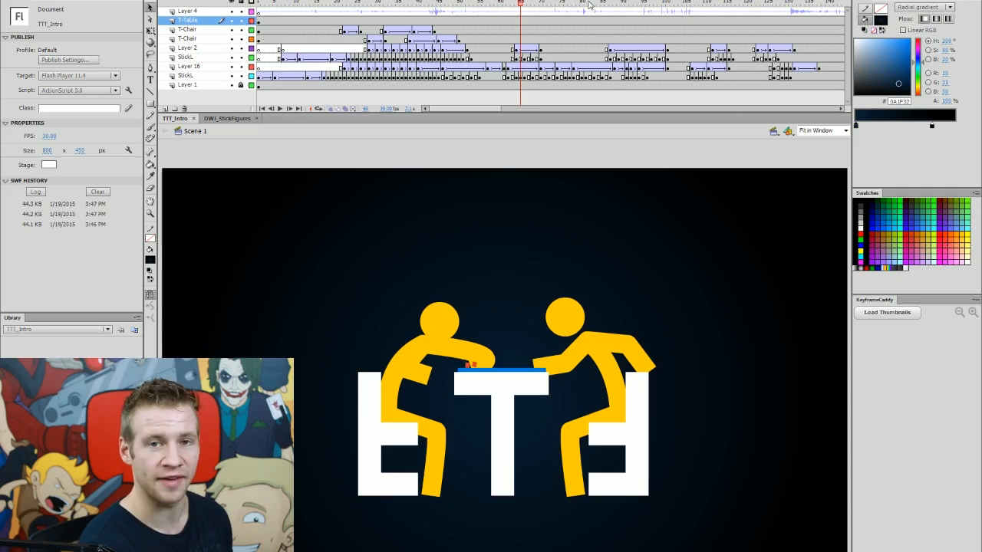
click(708, 5)
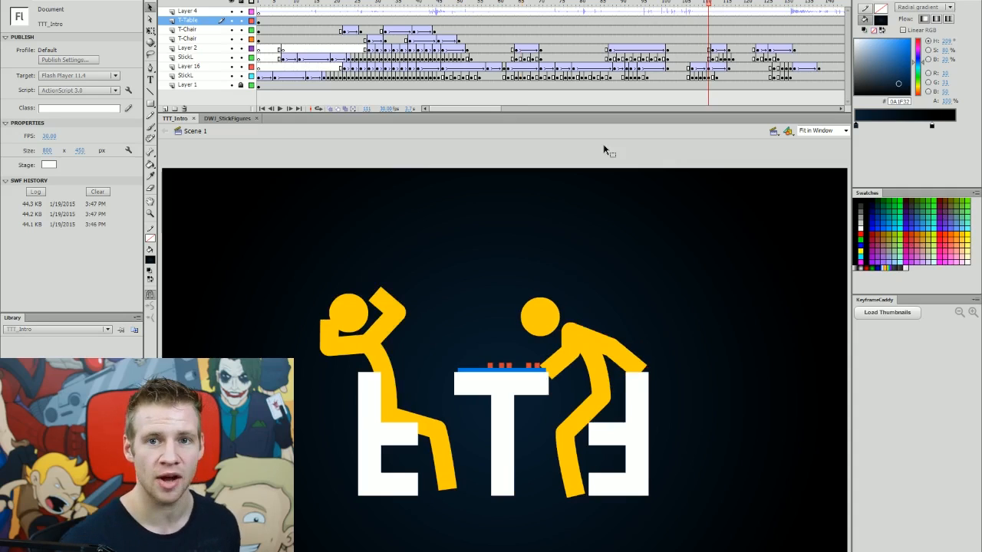
click(496, 5)
key(Return)
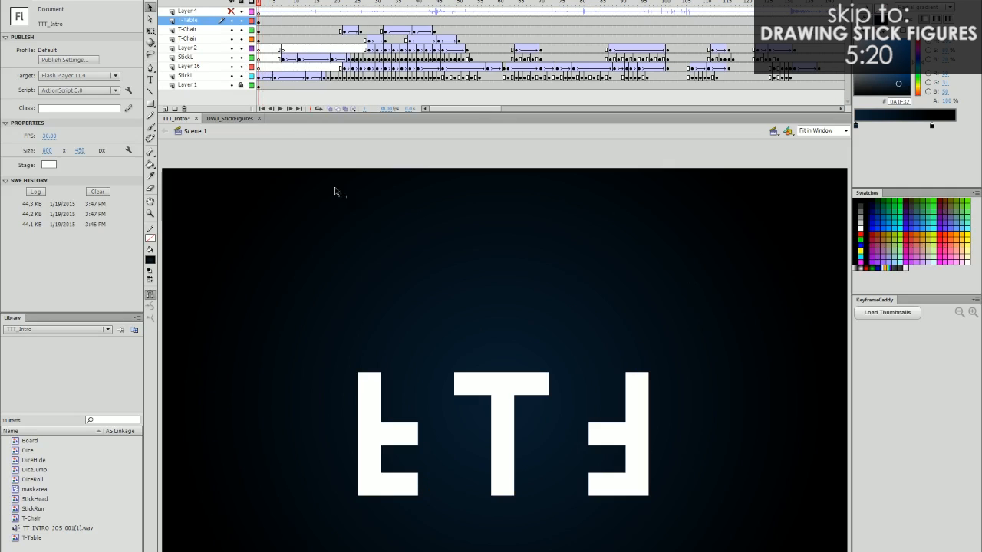
Hide all layers except Layer 1 and the lower StickL layer.
drag(231, 20, 232, 85)
click(231, 85)
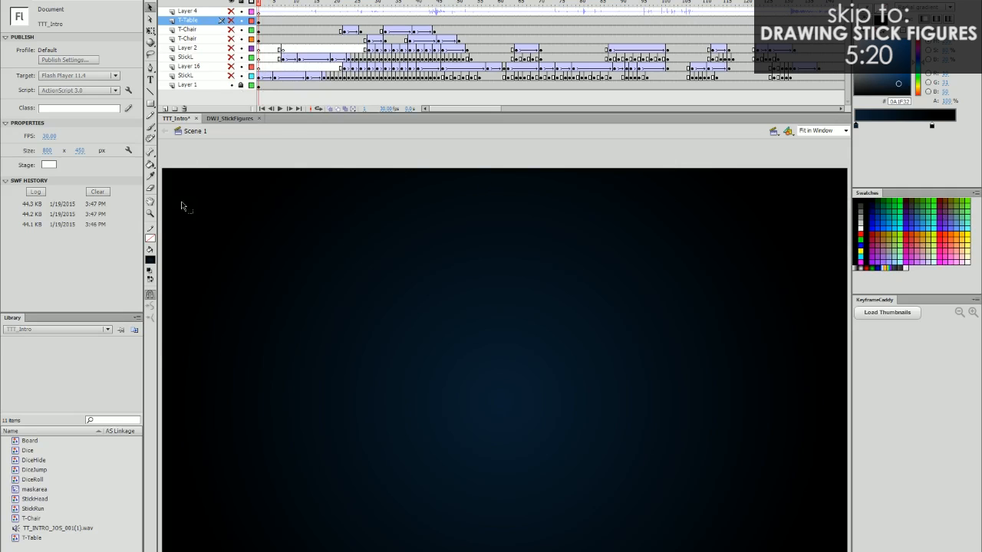
click(231, 76)
Step forward frame by frame through the first running stick figure.
key(period)
key(period)
key(period)
key(period)
key(period)
key(period)
key(period)
key(period)
key(period)
key(period)
key(period)
key(period)
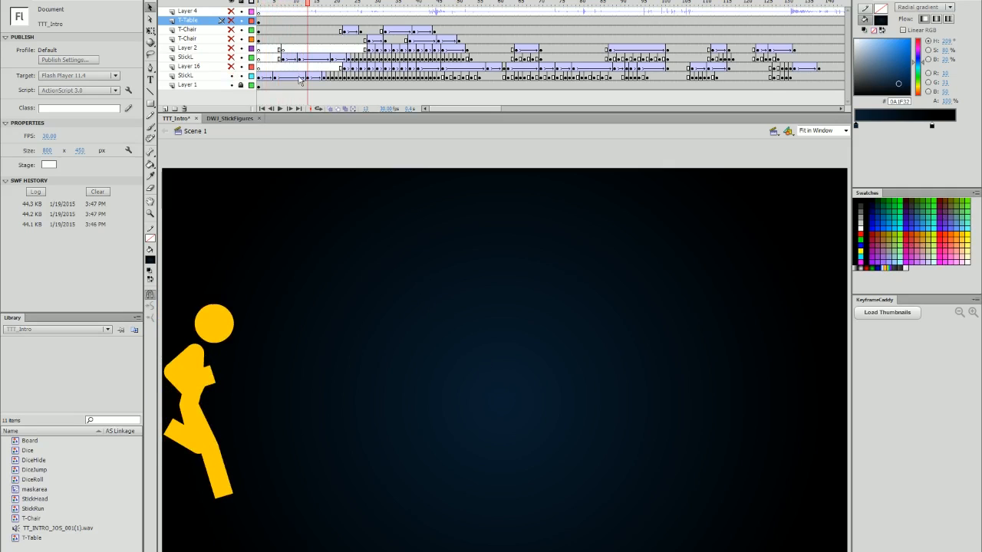
Open the StickRun symbol to view its run cycle, then return to Scene 1.
click(221, 328)
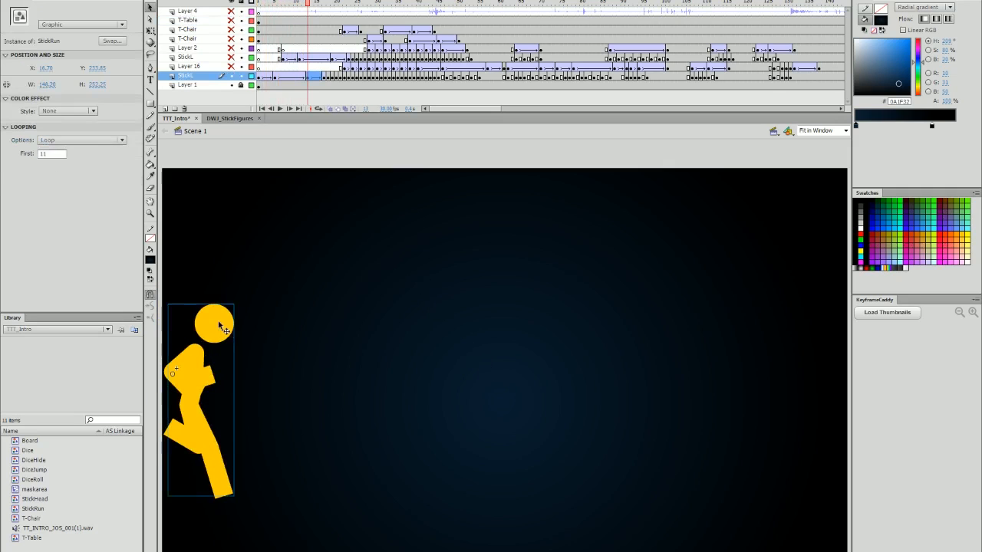
double_click(219, 321)
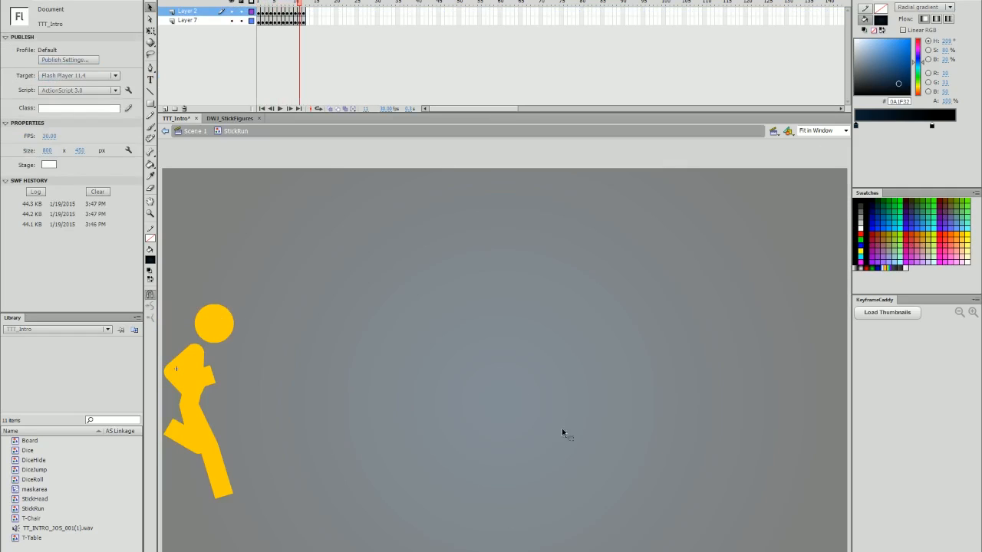
key(ctrl+2)
key(Return)
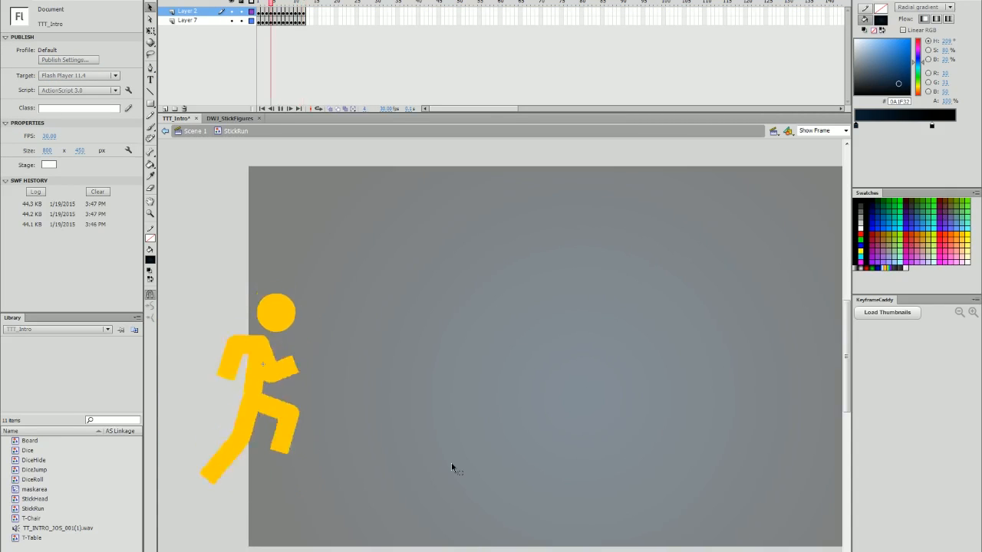
click(200, 129)
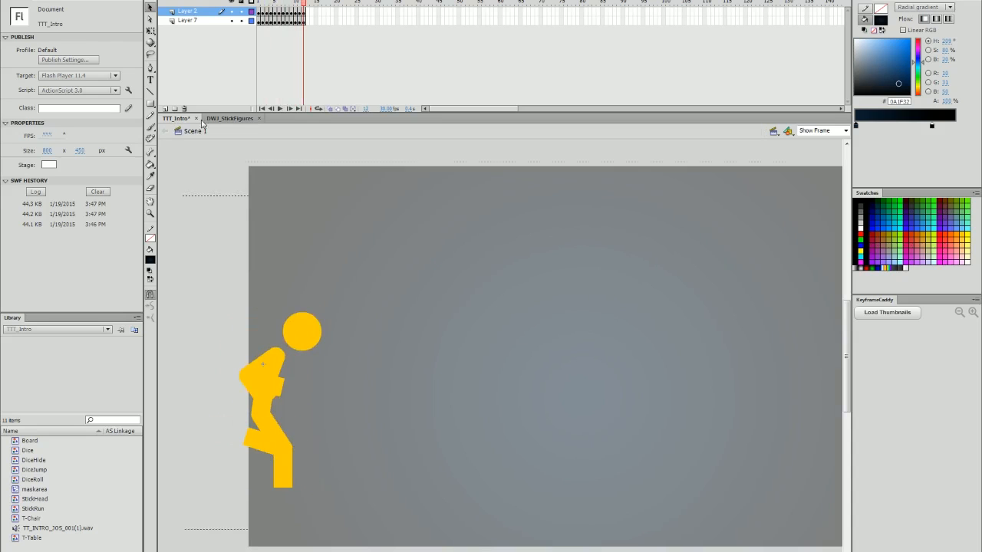
Step back and forth through the frames where two stick figures run in from both sides.
drag(606, 551, 635, 551)
key(comma)
key(comma)
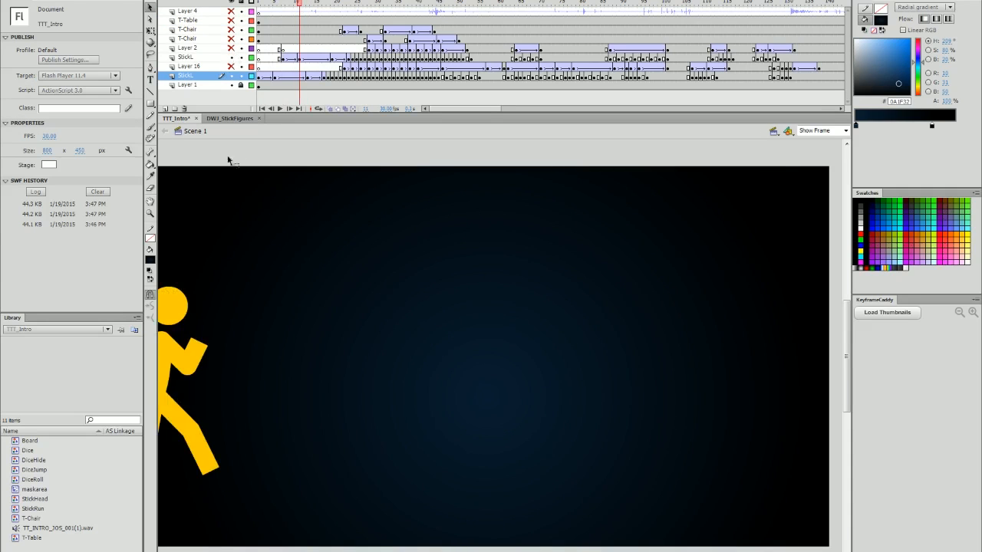
key(period)
key(period)
key(period)
key(period)
key(period)
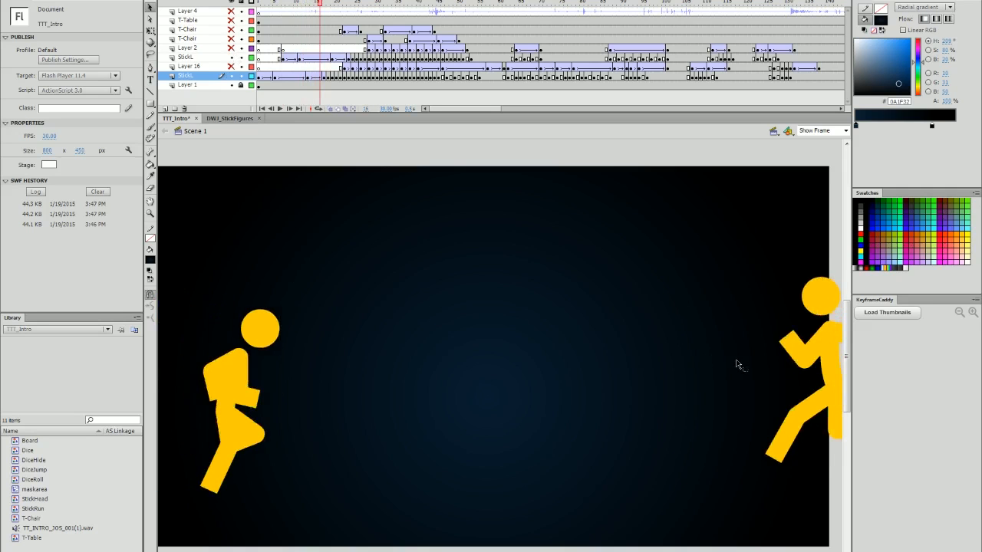
key(period)
key(period)
key(period)
key(period)
key(period)
key(period)
key(period)
key(period)
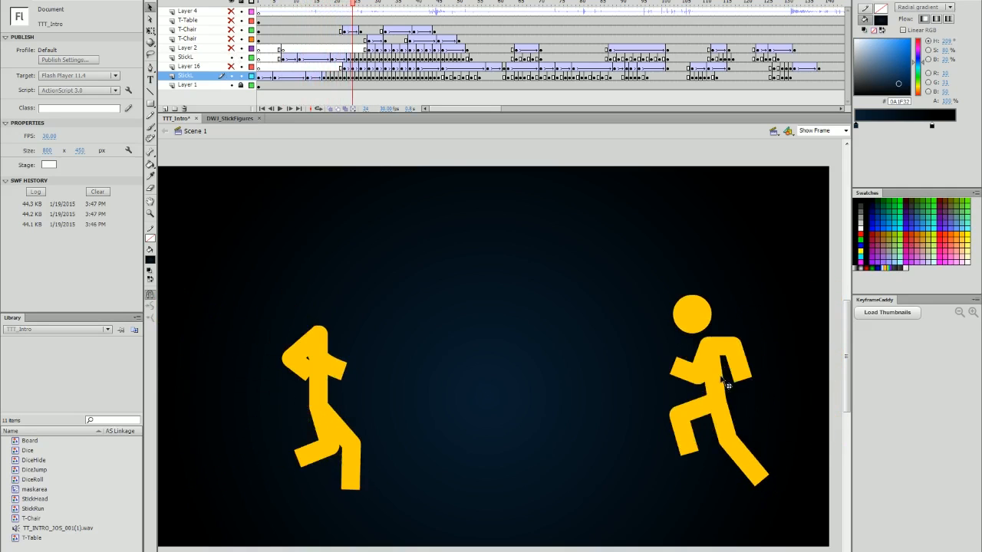
key(period)
key(period)
Step backward and forward again through the running frames to compare the two figures' poses.
key(comma)
key(comma)
key(comma)
key(comma)
key(comma)
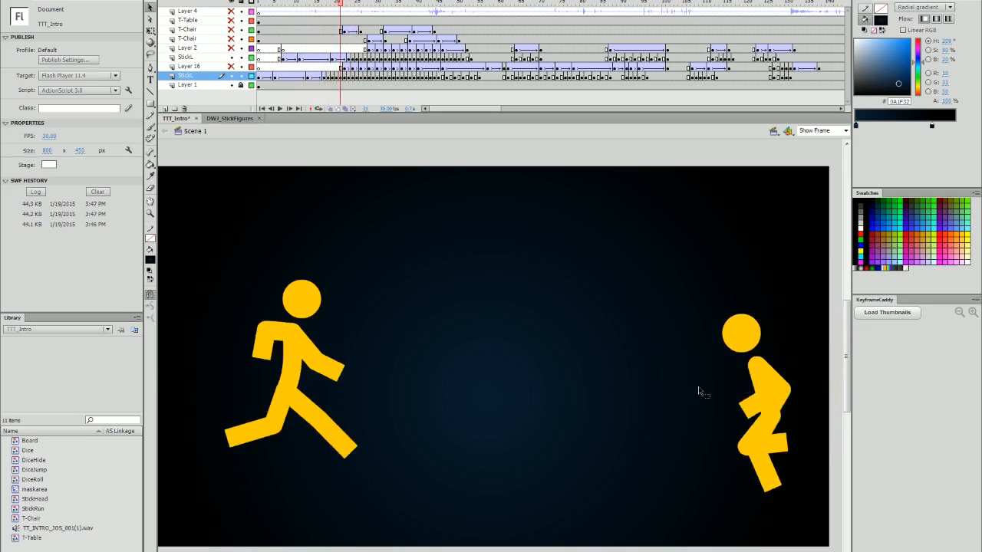
key(comma)
key(comma)
key(comma)
key(comma)
key(comma)
key(comma)
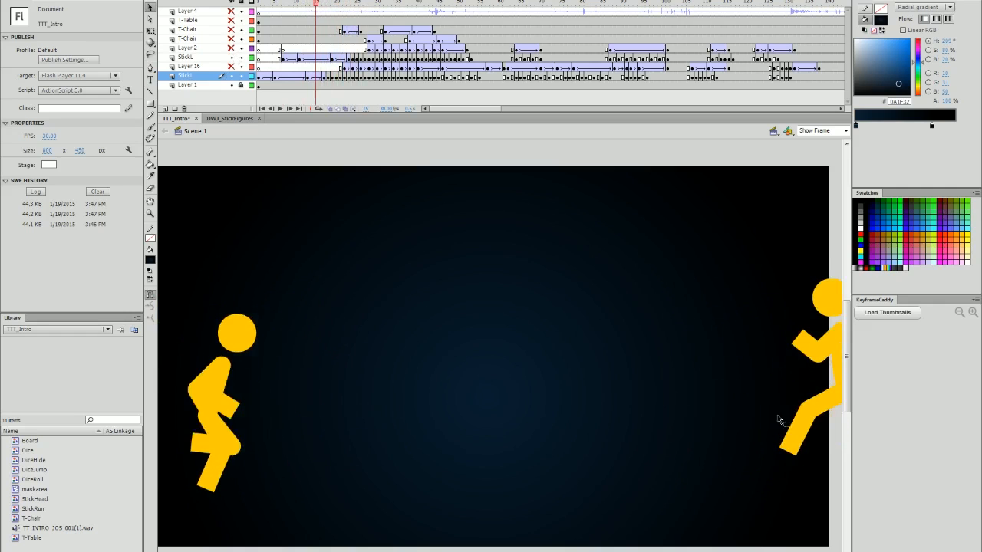
key(period)
key(period)
key(period)
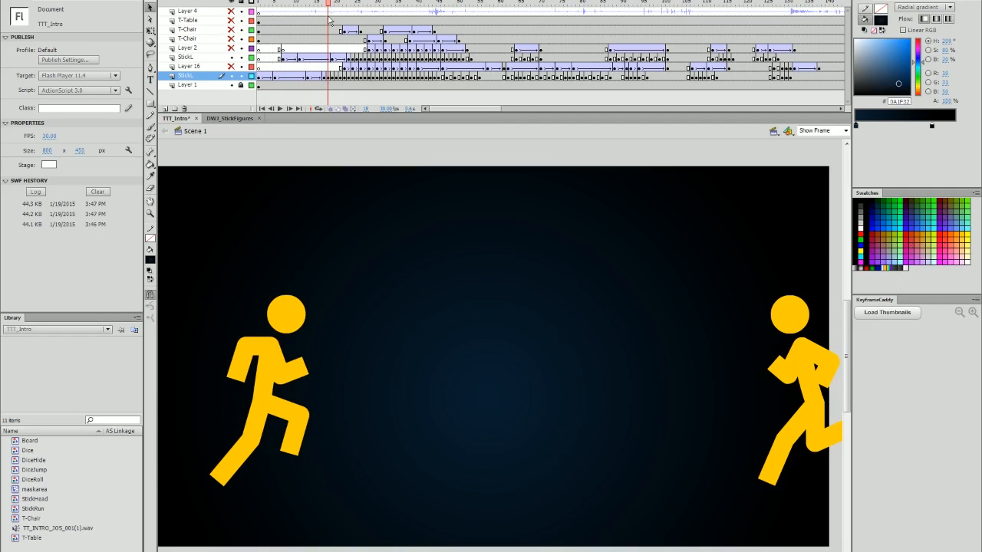
key(period)
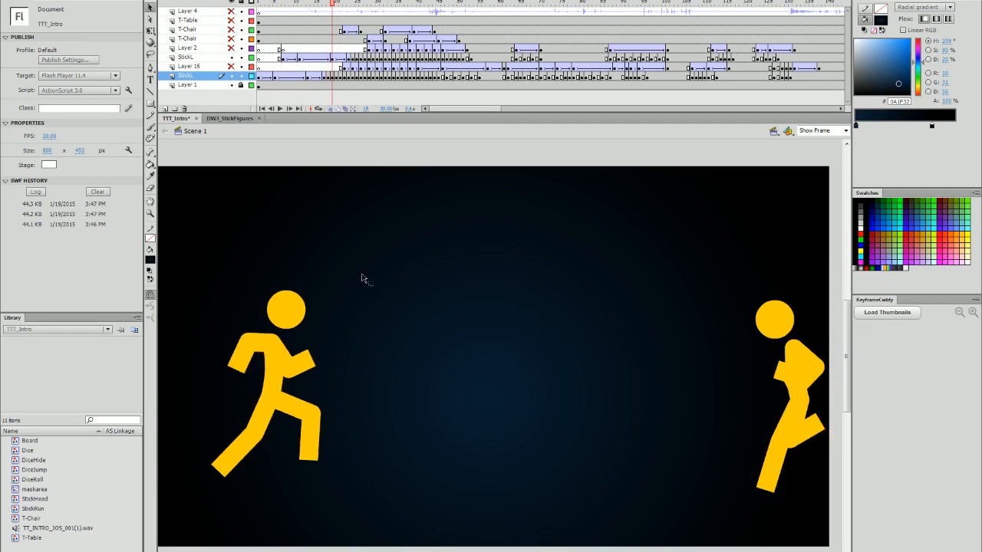
key(period)
key(period)
key(period)
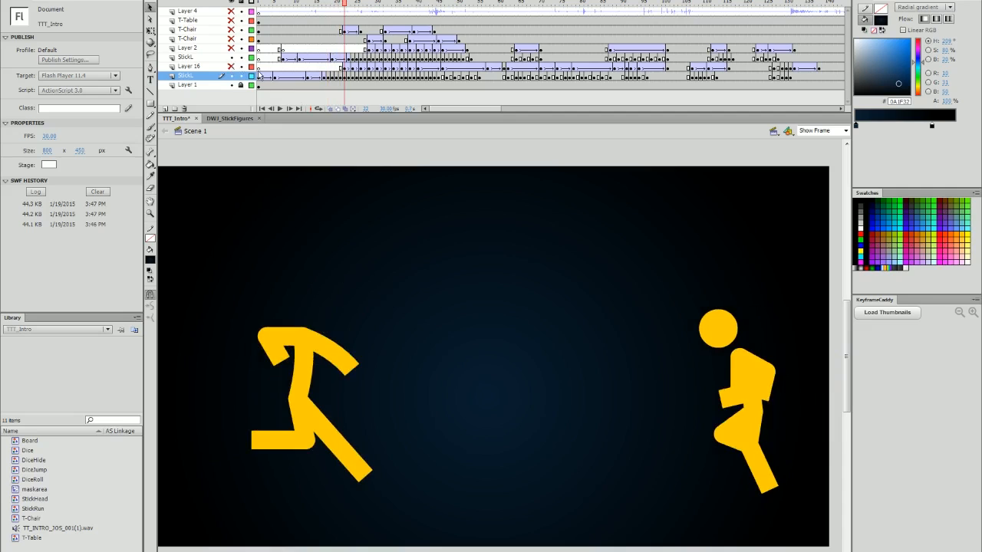
Toggle visibility of Layer 16 and the upper StickL layer to isolate one runner.
click(231, 67)
click(232, 57)
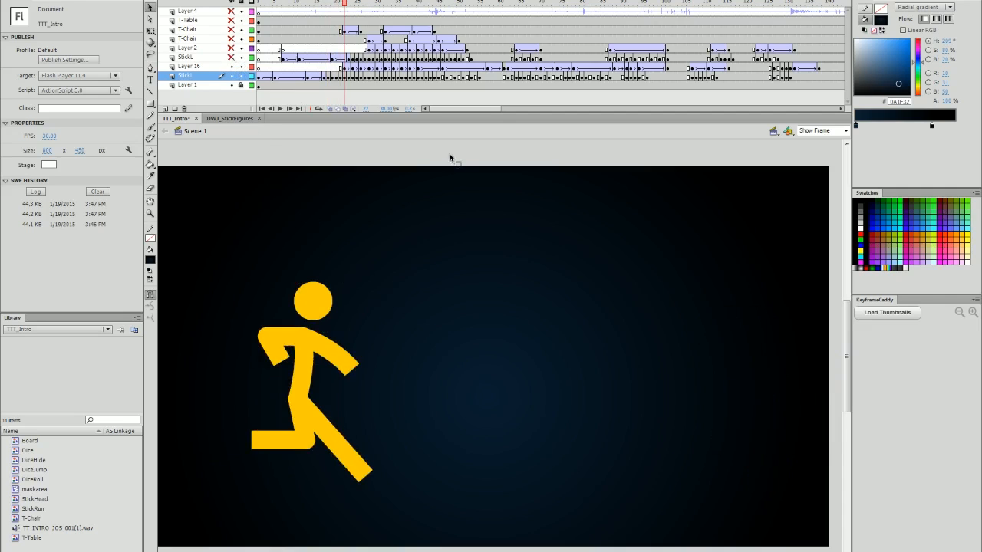
Select frames on Layer 16 and the StickL layer around the runner's jump to inspect them.
click(344, 69)
click(353, 68)
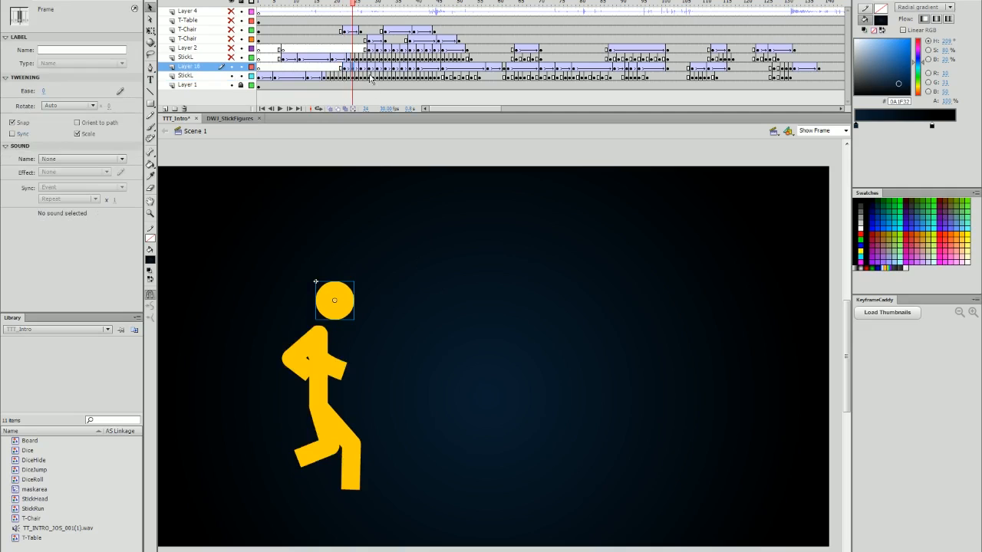
click(341, 76)
click(384, 171)
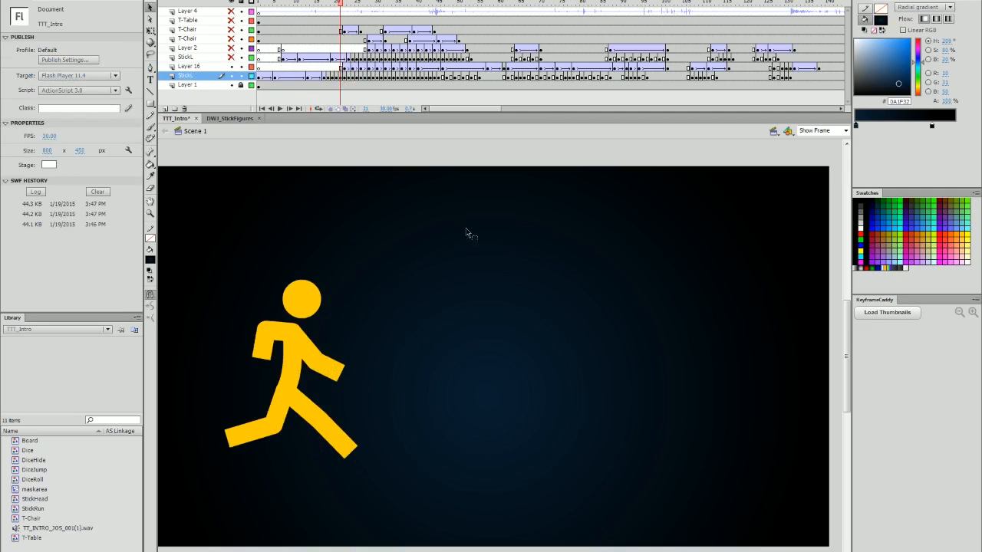
key(period)
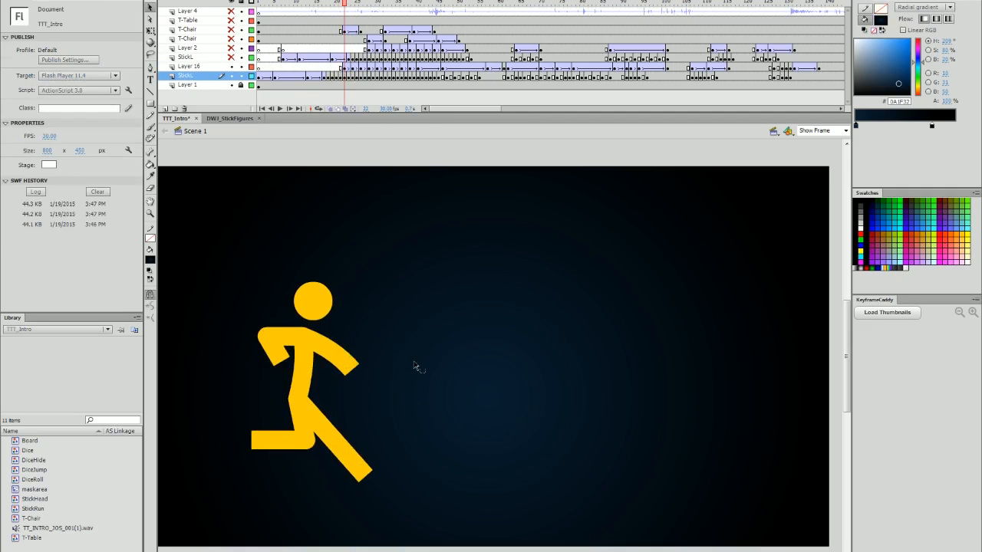
click(342, 67)
key(period)
click(343, 68)
click(342, 289)
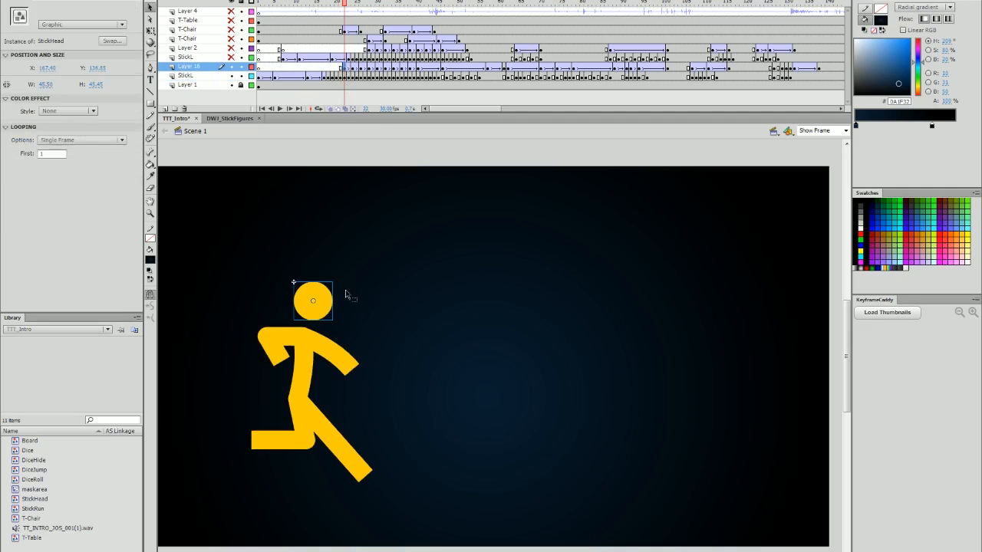
click(345, 76)
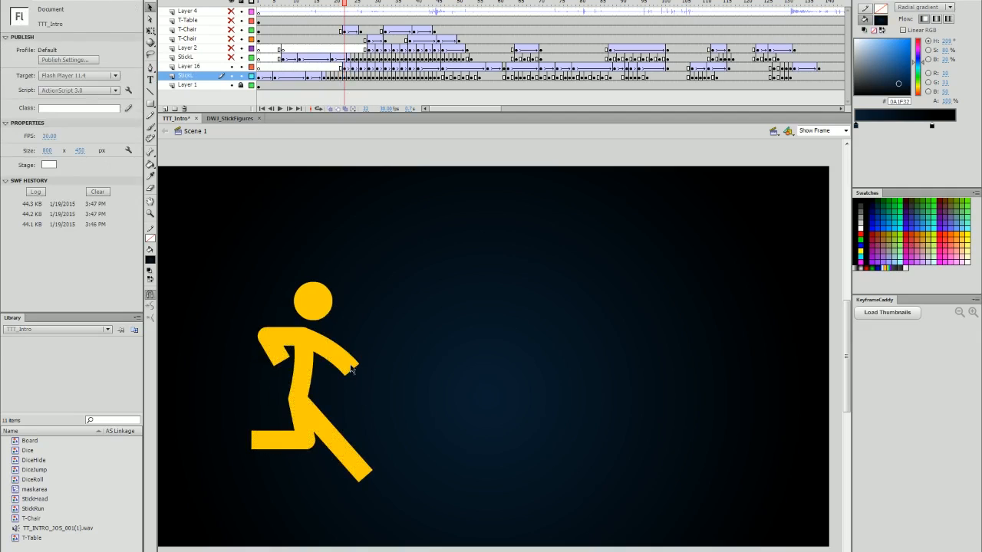
mouse_move(351, 366)
mouse_down()
mouse_move(368, 336)
mouse_move(344, 376)
mouse_up()
key(ctrl+z)
key(ctrl+z)
drag(281, 359, 255, 363)
key(ctrl+z)
drag(350, 446, 372, 431)
key(ctrl+z)
Advance a few frames and make the first T-Chair layer visible.
key(period)
key(period)
key(period)
key(period)
key(period)
key(period)
key(period)
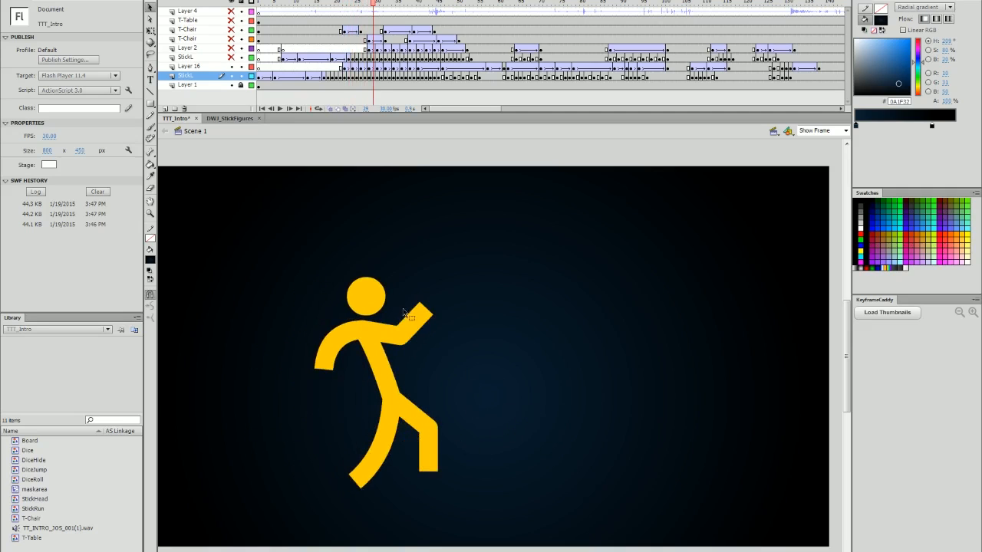
click(231, 29)
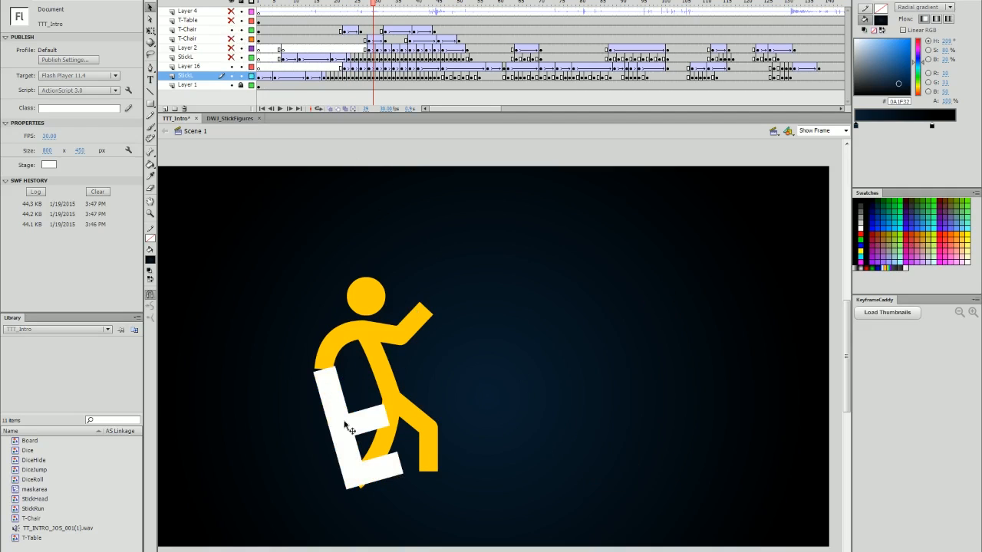
Step forward through the frames where the figure lands on the chair.
key(period)
key(period)
key(period)
key(period)
key(period)
key(period)
key(period)
key(period)
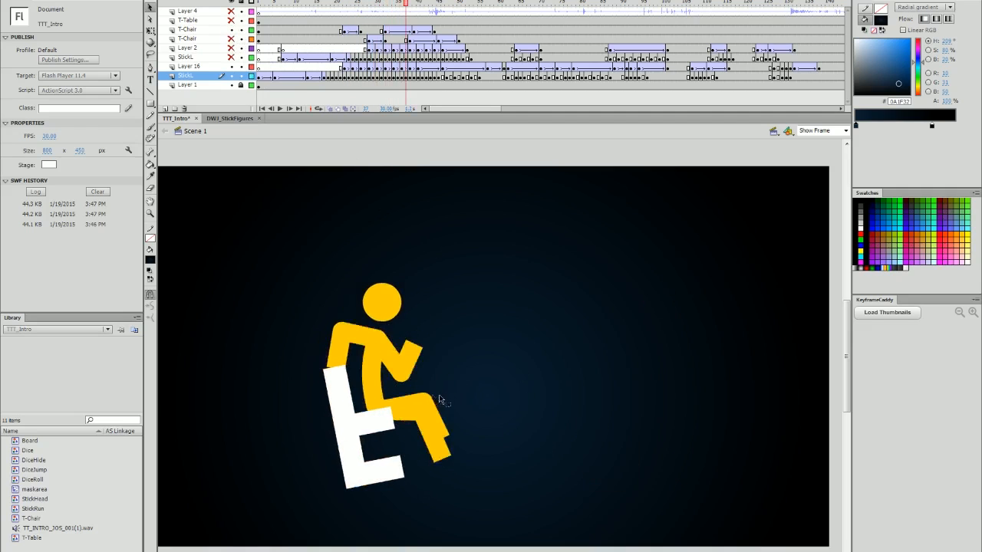
key(period)
key(period)
key(period)
key(period)
key(period)
key(period)
key(period)
key(period)
key(period)
key(period)
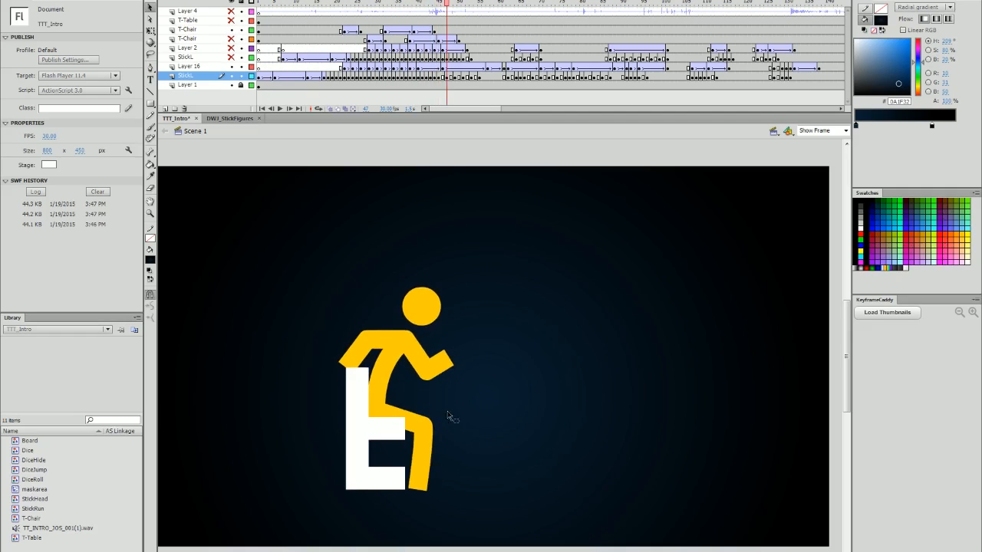
Scrub back and step through the chair-sitting animation again.
drag(275, 3, 355, 33)
key(comma)
key(comma)
key(period)
key(period)
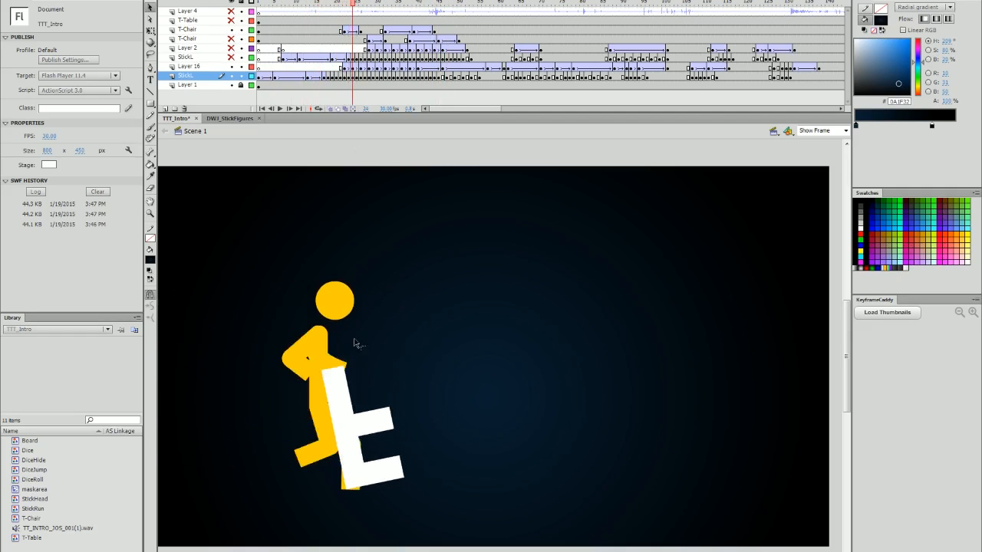
key(period)
key(period)
key(period)
key(period)
key(period)
key(period)
key(period)
key(period)
key(period)
key(period)
key(period)
key(period)
key(period)
key(period)
key(period)
key(period)
key(period)
key(period)
key(period)
key(period)
key(period)
key(period)
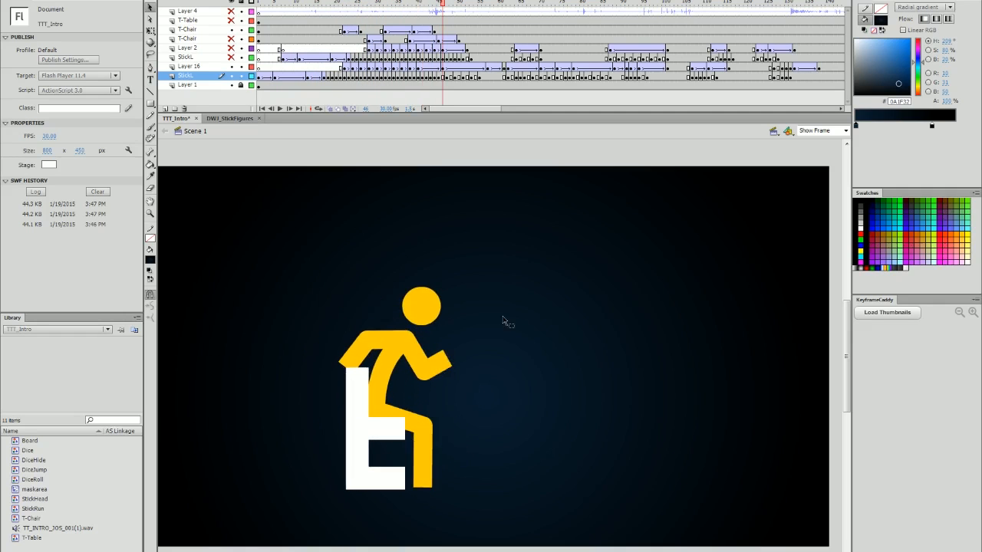
Make the second chair and remaining stick figure layers visible, then step through both figures sitting down.
drag(231, 38, 231, 66)
drag(442, 4, 358, 4)
key(period)
key(period)
key(period)
key(period)
key(period)
key(period)
key(period)
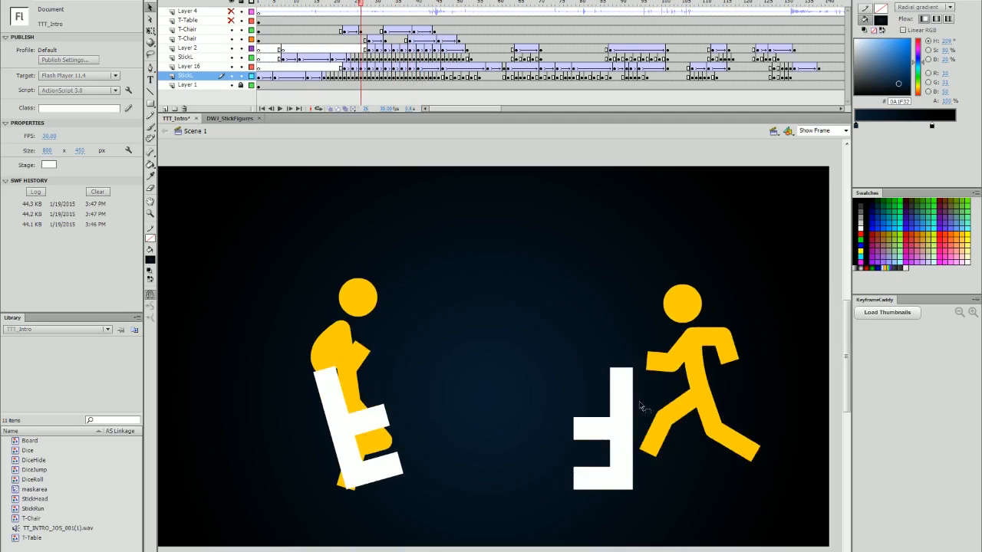
key(period)
key(period)
key(period)
key(period)
key(period)
key(period)
key(period)
key(period)
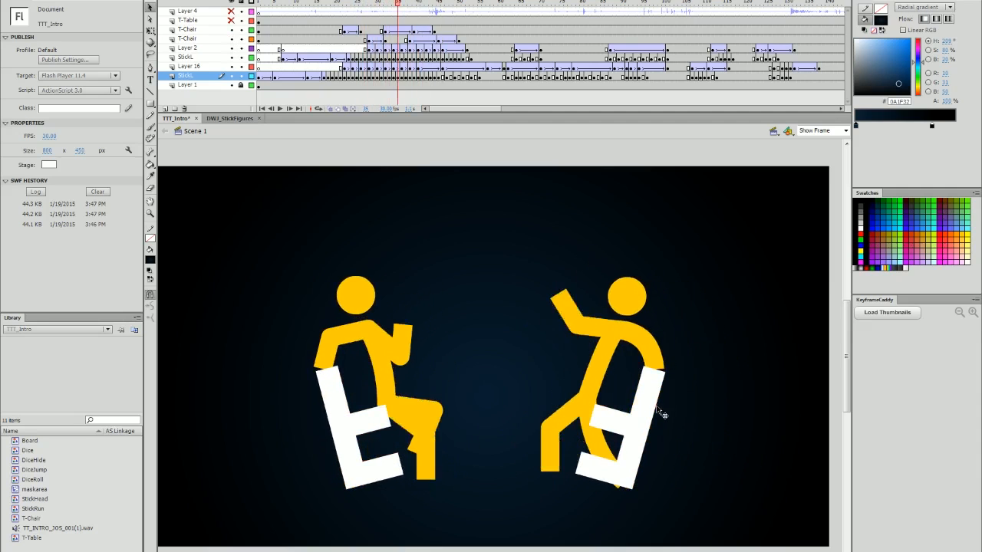
key(period)
key(period)
key(period)
key(period)
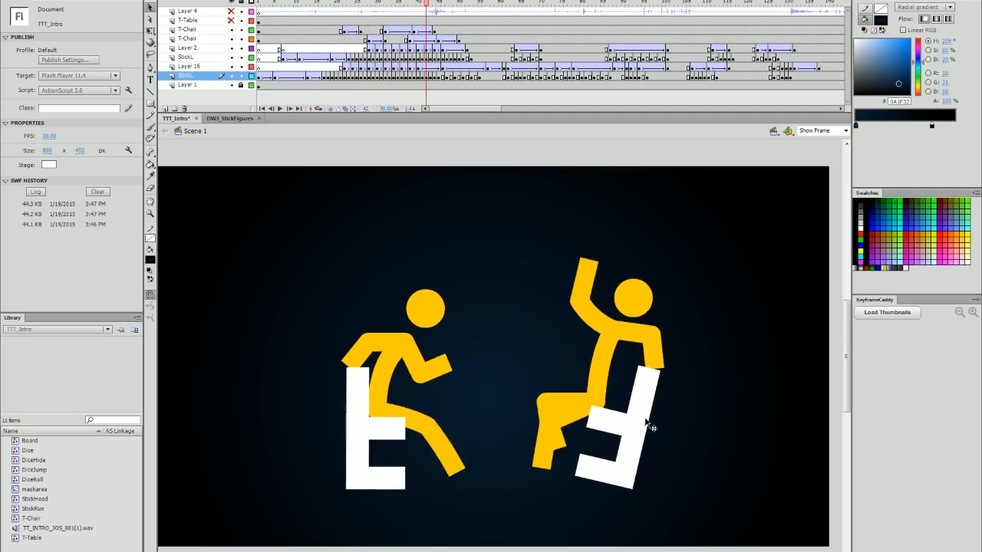
key(period)
key(period)
key(period)
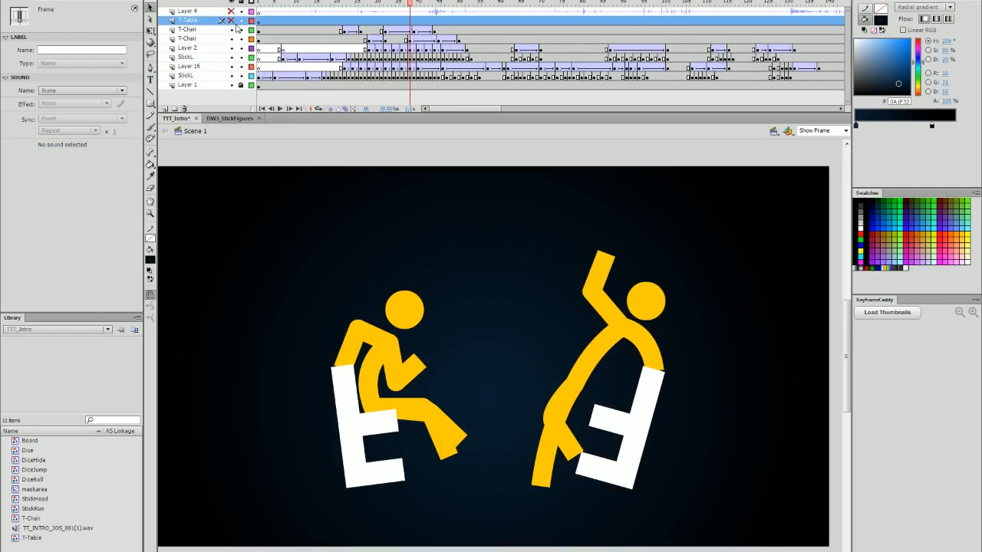
Show the T-Table layer and open the T-Table symbol for editing.
click(231, 20)
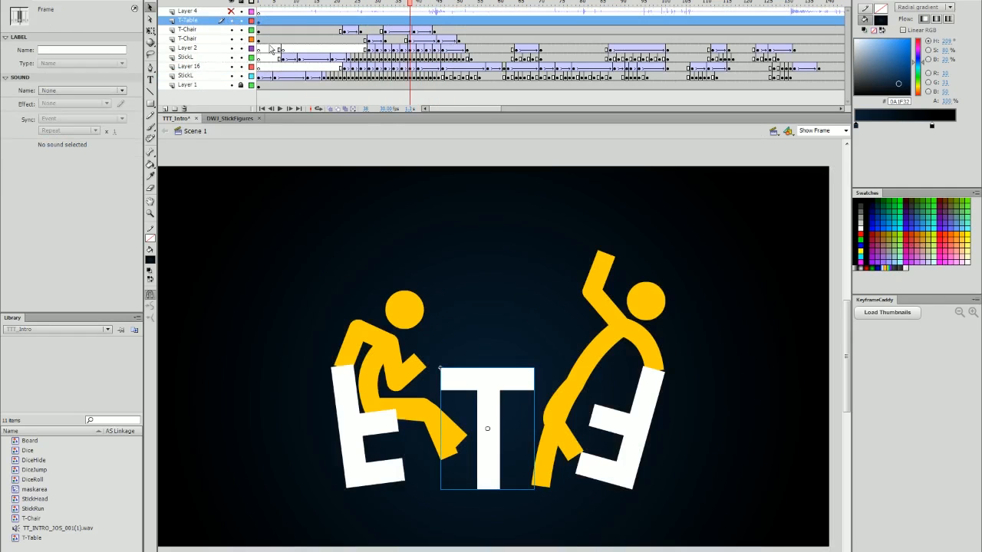
click(521, 388)
double_click(520, 388)
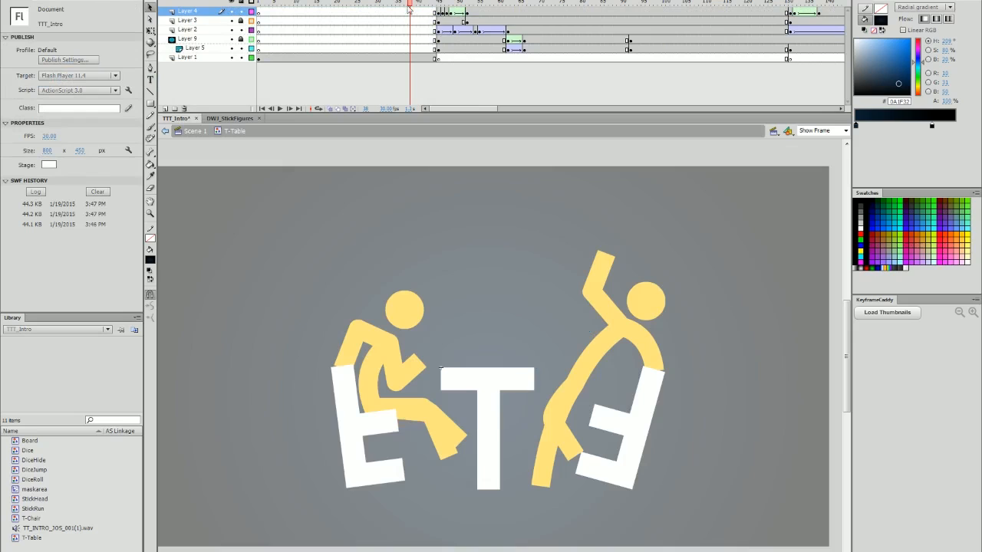
Play the table symbol's animation and step frame by frame through the table appearing between the chairs.
click(261, 4)
key(Return)
key(Return)
click(495, 411)
key(period)
key(period)
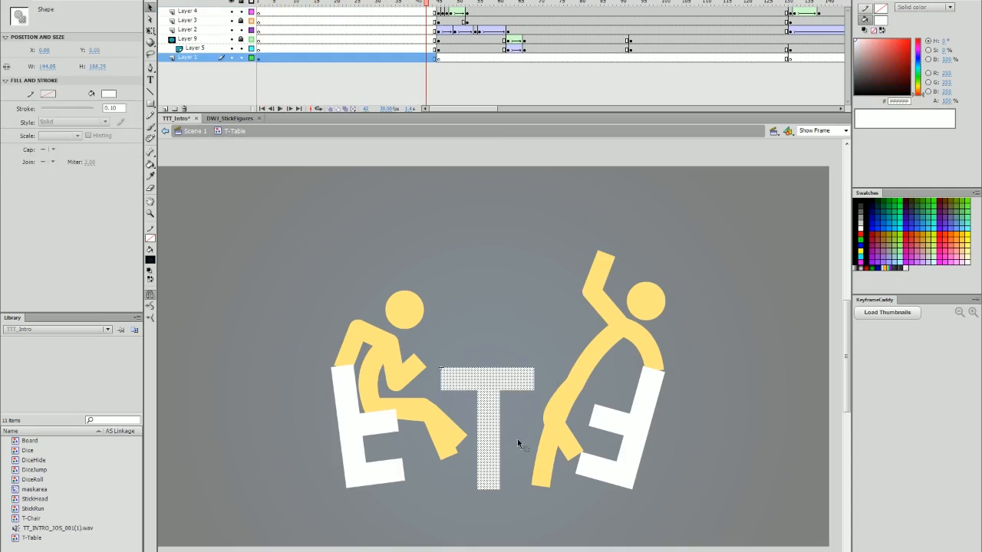
key(period)
key(period)
key(period)
key(comma)
key(period)
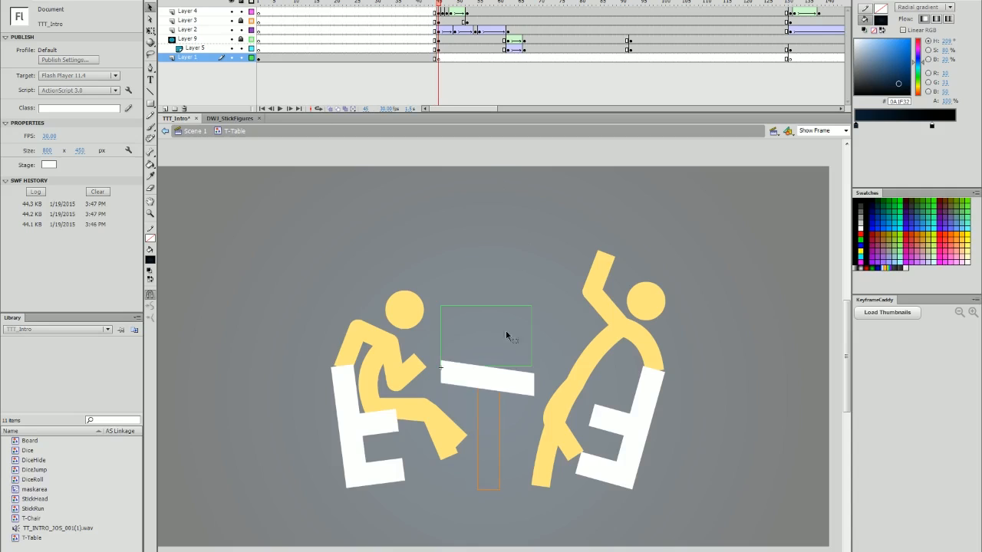
Hide the stick figure and chair layers and toggle outline view on the table layer.
drag(231, 30, 231, 57)
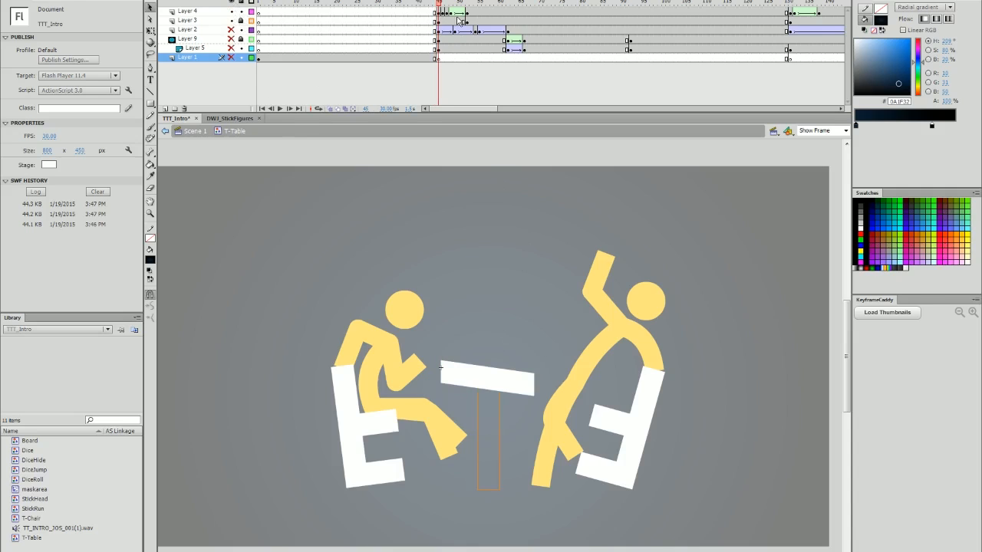
click(251, 22)
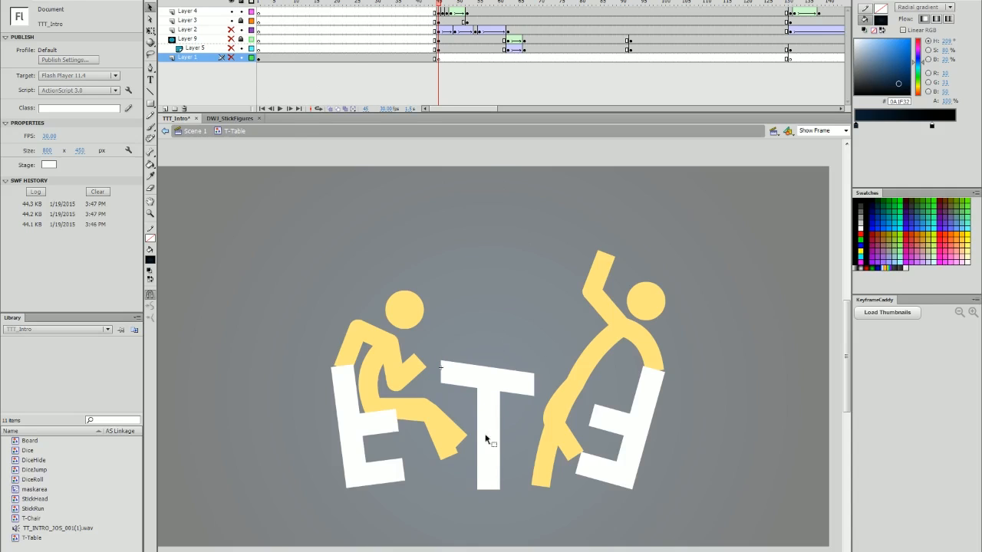
click(250, 21)
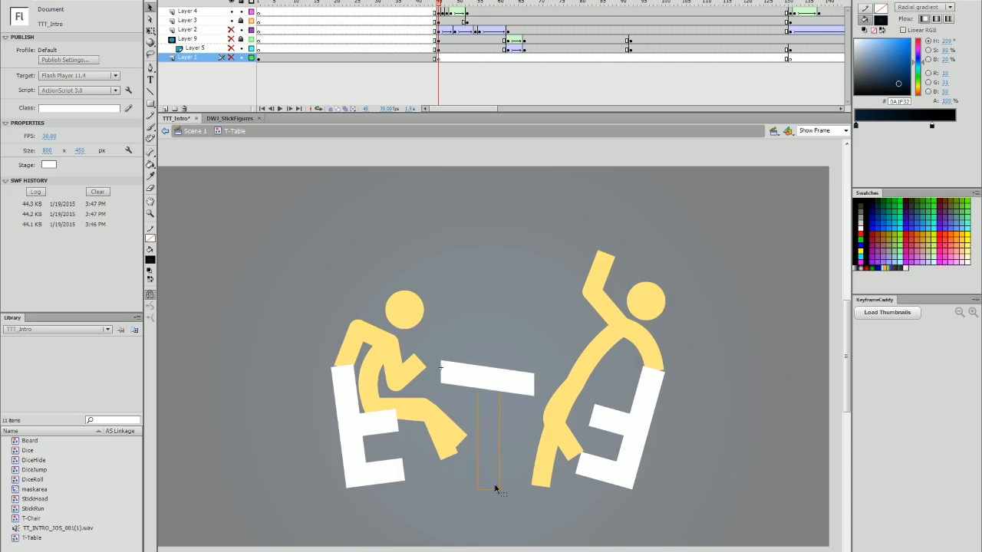
Scrub and step back and forth through the frames where the table top tilts and settles.
mouse_move(439, 13)
mouse_down()
mouse_move(455, 13)
mouse_move(447, 17)
mouse_up()
key(period)
key(period)
key(period)
key(period)
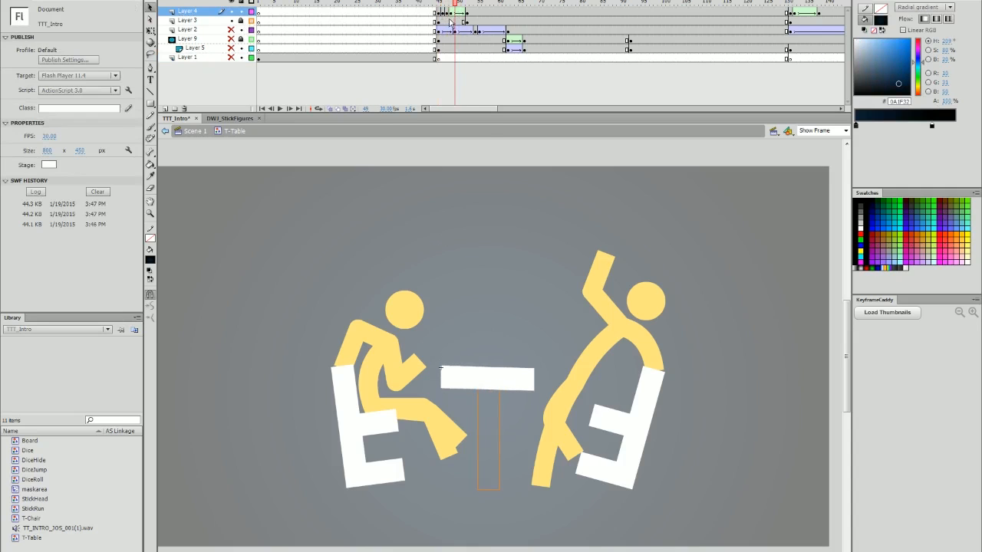
key(comma)
key(comma)
key(comma)
key(comma)
key(comma)
key(comma)
key(period)
key(period)
key(period)
key(period)
key(period)
key(period)
key(period)
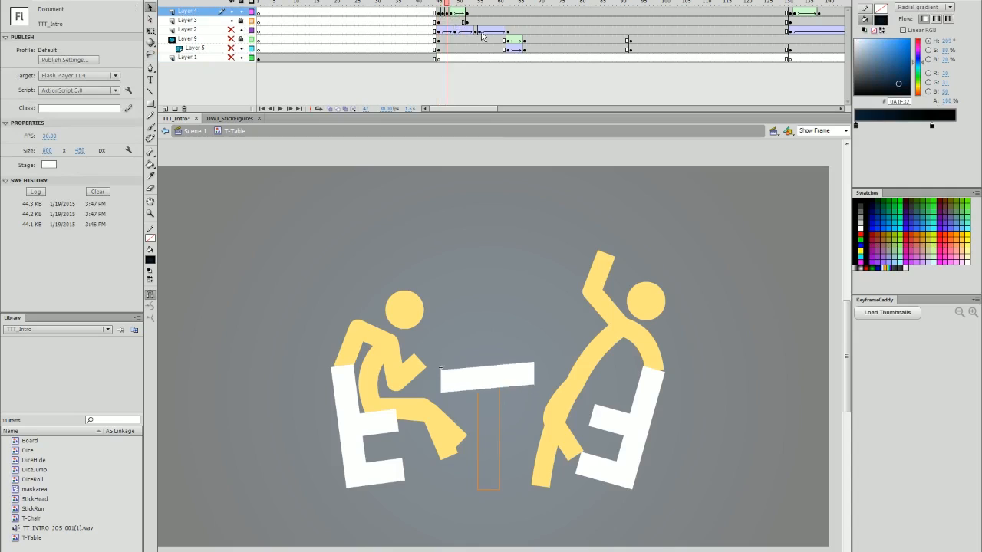
click(440, 7)
key(period)
key(period)
key(period)
key(period)
key(period)
key(period)
key(period)
key(period)
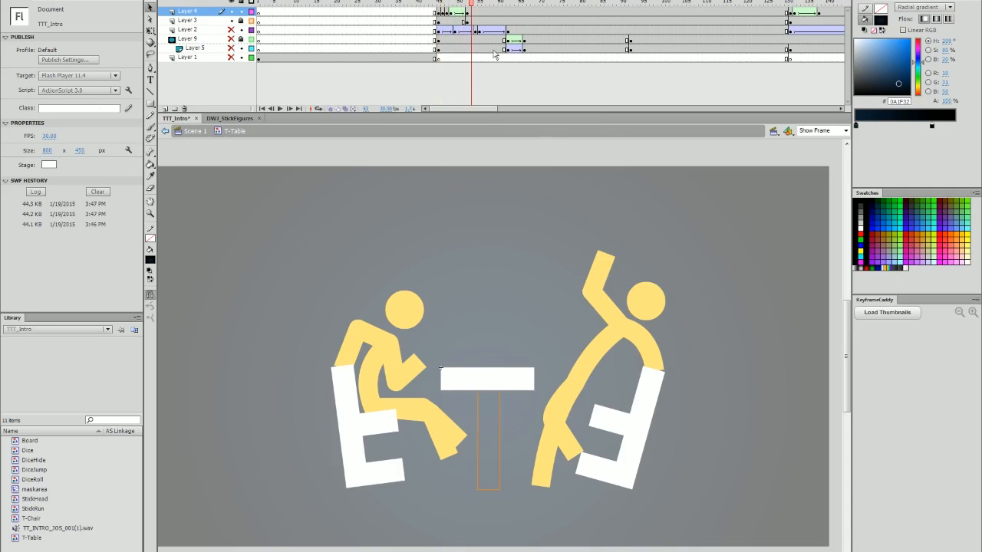
Toggle layer visibility and scrub through the table landing frames, playing the section once.
click(500, 20)
click(231, 30)
drag(501, 6, 438, 24)
key(Return)
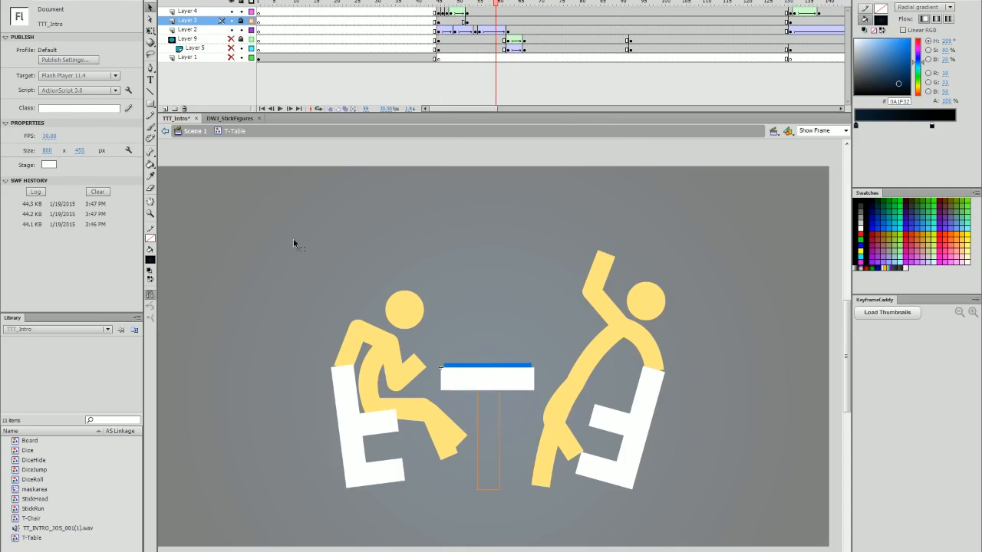
click(231, 48)
drag(497, 3, 501, 32)
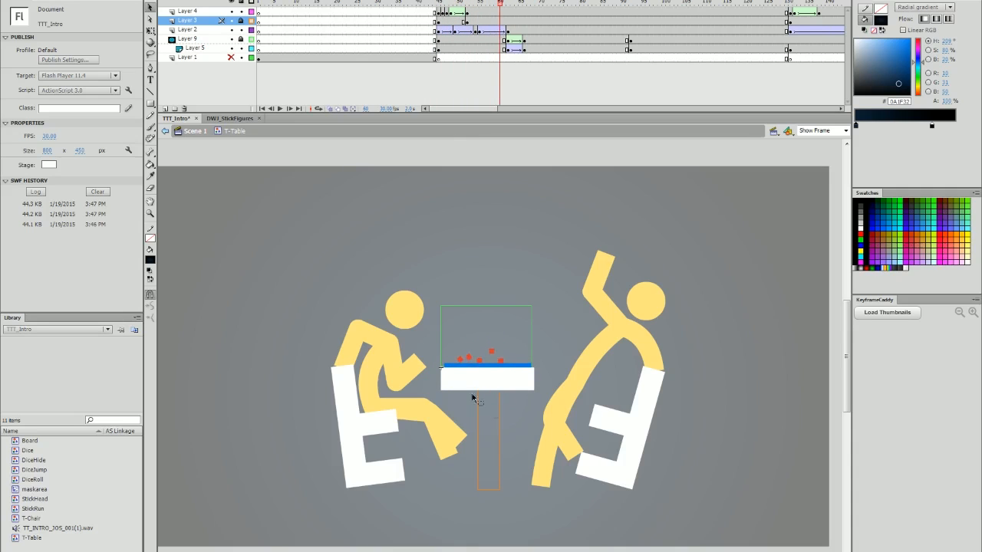
Return to the main scene and scrub through the full intro to its final frames.
double_click(508, 407)
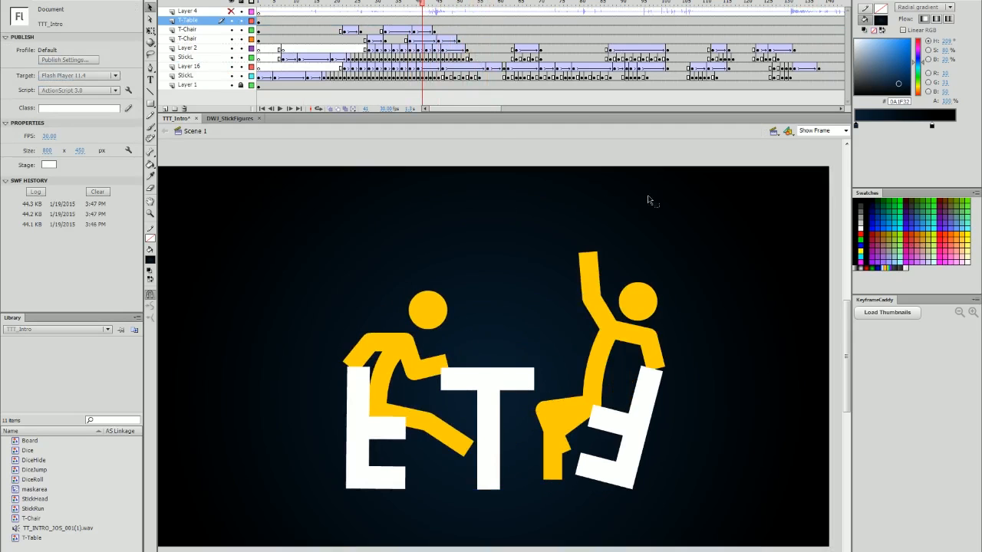
drag(421, 4, 442, 5)
key(Return)
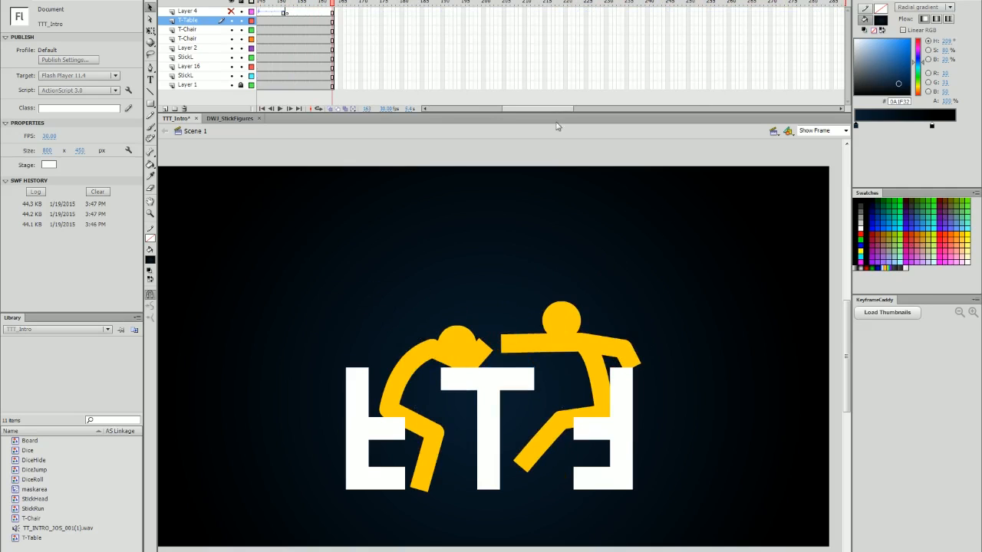
drag(558, 109, 529, 111)
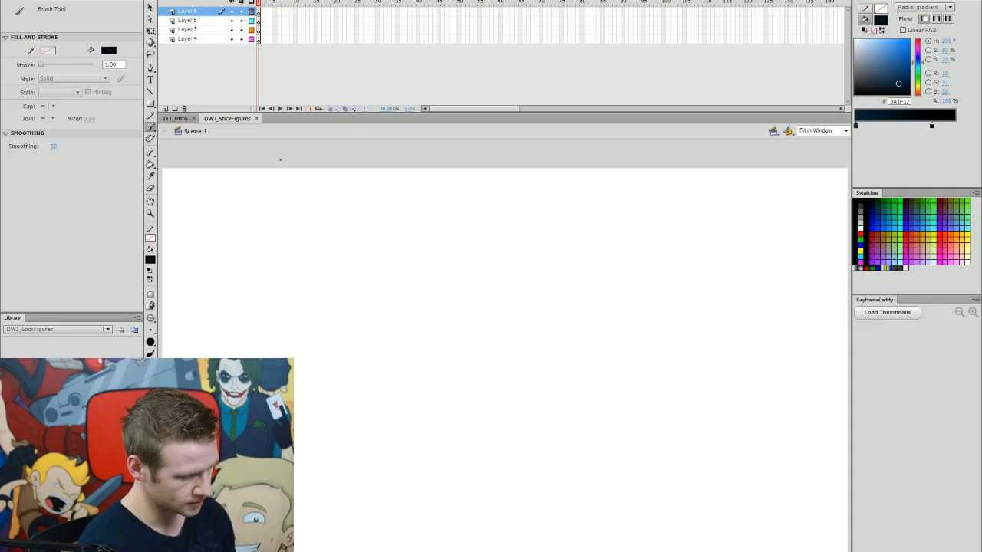
Draw a simple thin-line stick figure with a round head, body, two legs and arms on the blank stage.
click(150, 102)
mouse_move(487, 219)
mouse_down()
mouse_move(525, 262)
mouse_move(511, 361)
mouse_move(454, 463)
mouse_up()
key(n)
drag(521, 378, 561, 464)
drag(511, 302, 600, 311)
drag(508, 305, 439, 314)
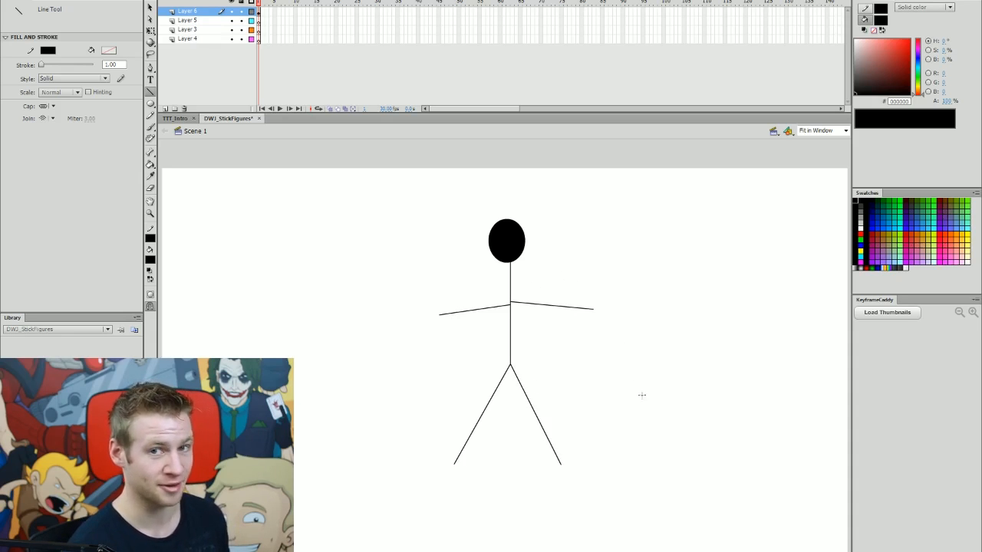
Select the whole stick figure and move it to the left side of the stage.
key(v)
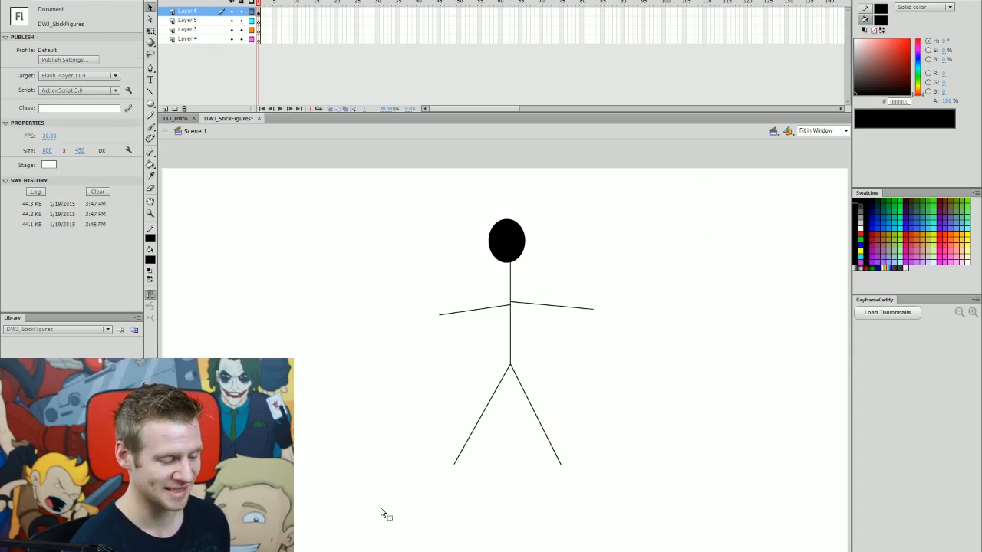
key(ctrl+a)
drag(513, 246, 340, 268)
click(423, 253)
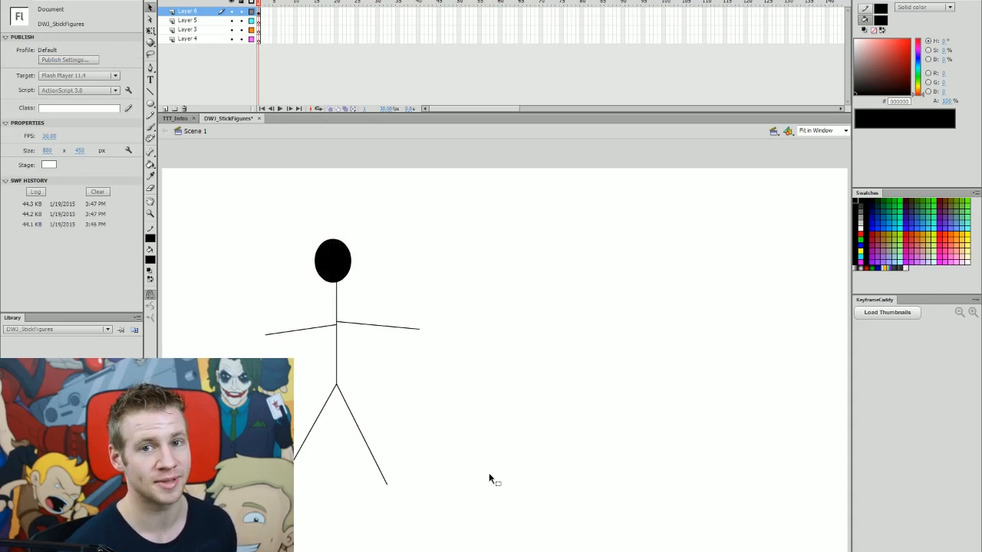
Draw a filled circular head to the right and convert it to a movie clip symbol named Head.
key(o)
drag(548, 243, 584, 269)
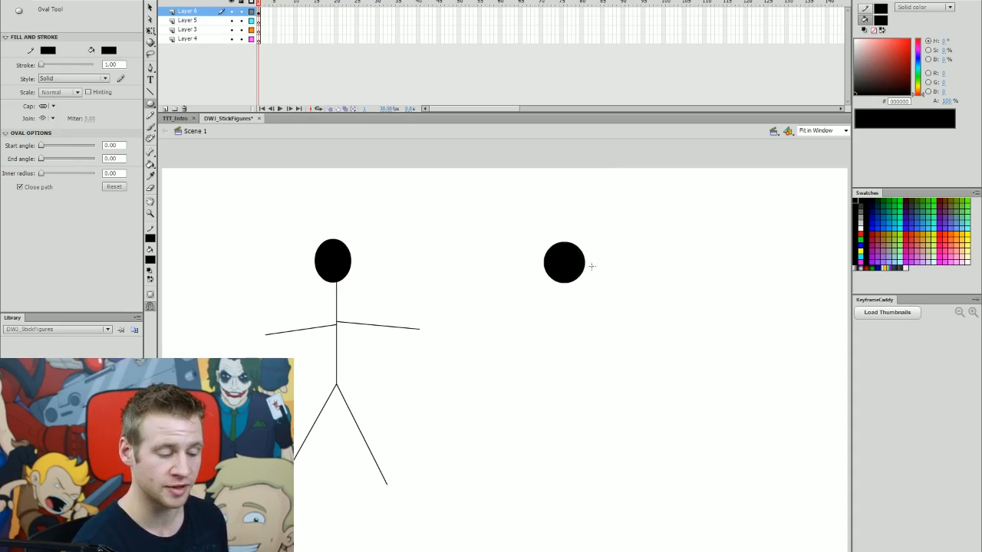
key(q)
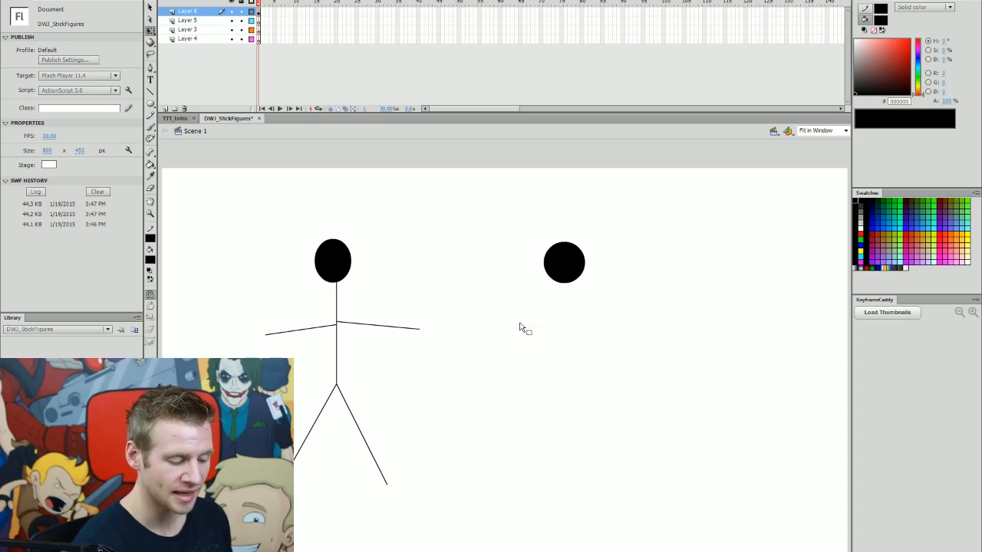
click(549, 276)
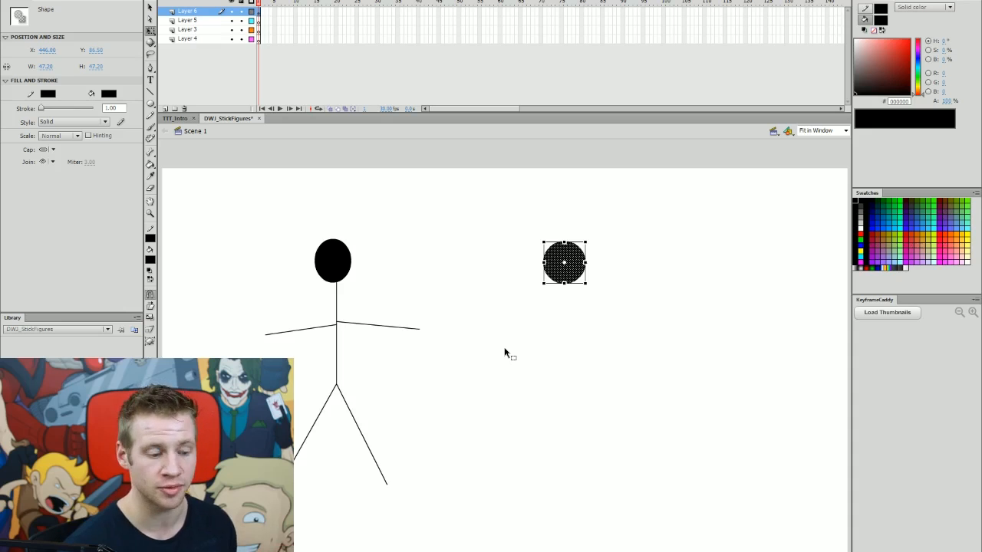
key(F8)
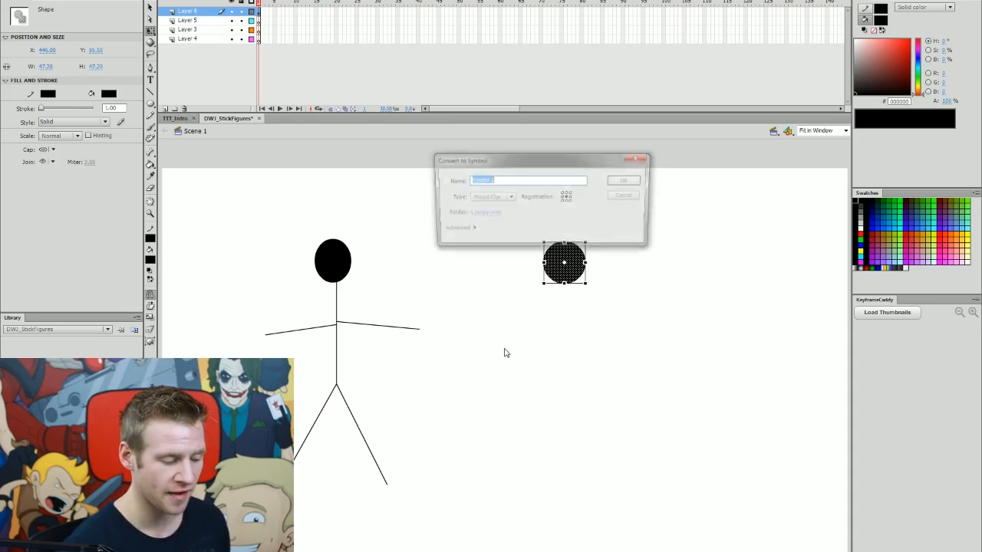
text(Head)
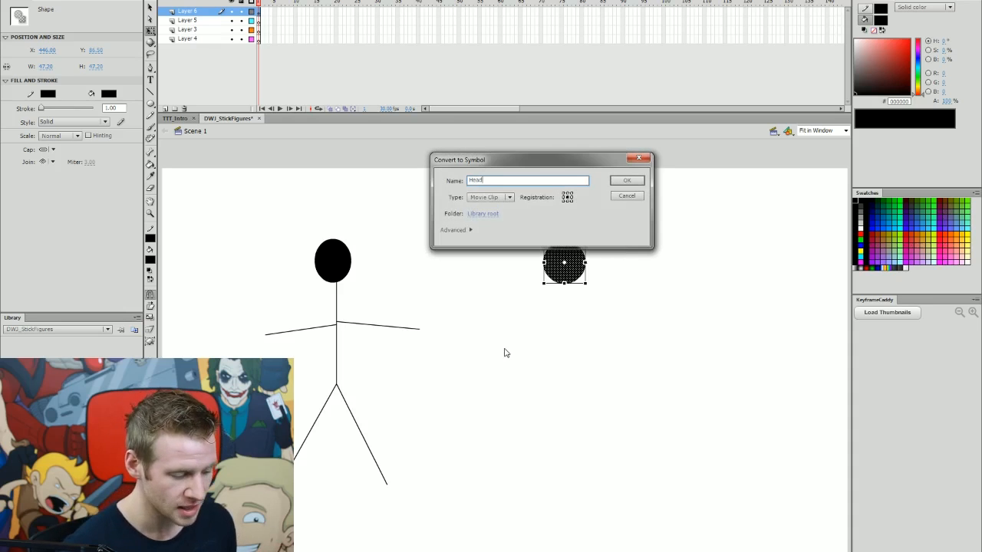
click(627, 181)
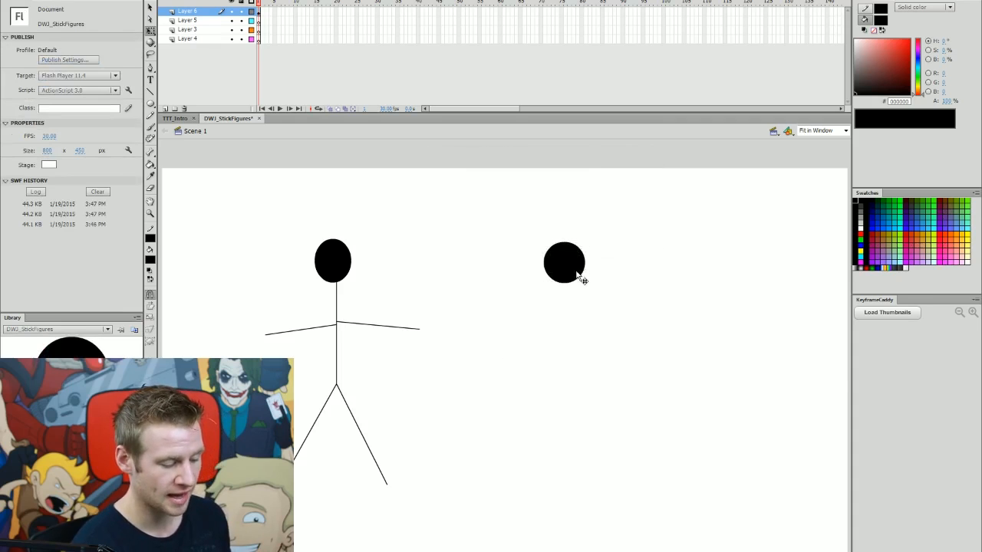
Draw a vertical body line beneath the head and set its stroke width to 14.
drag(576, 271, 572, 275)
click(613, 270)
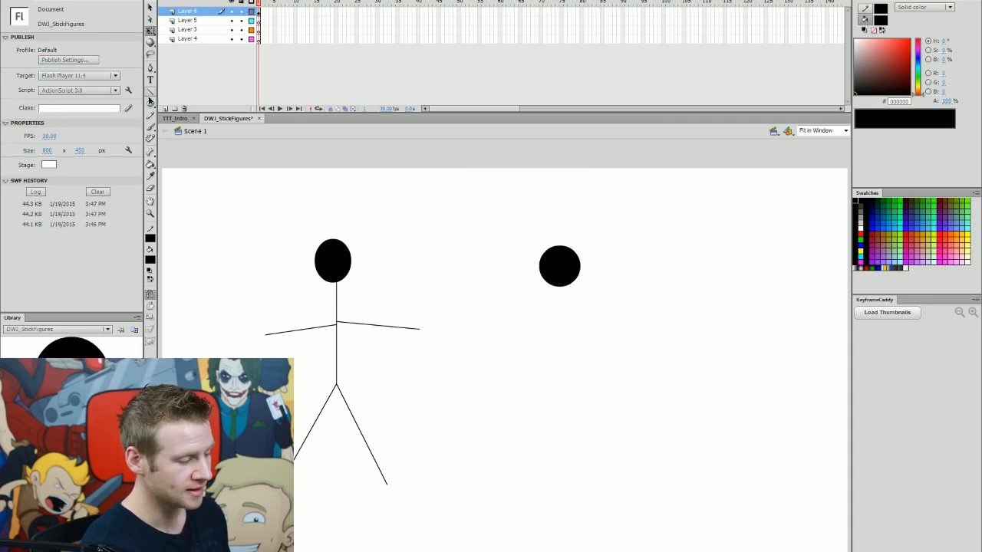
click(150, 93)
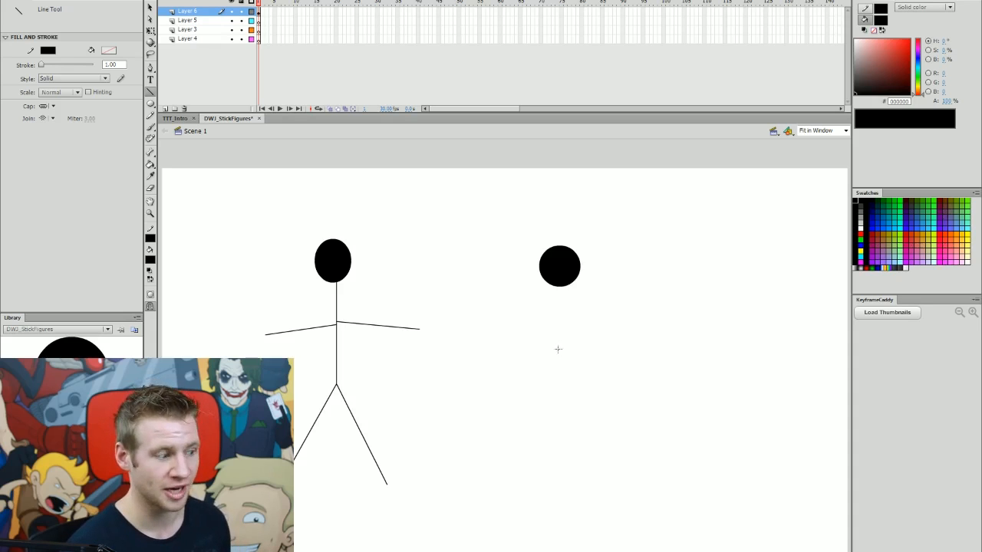
click(115, 65)
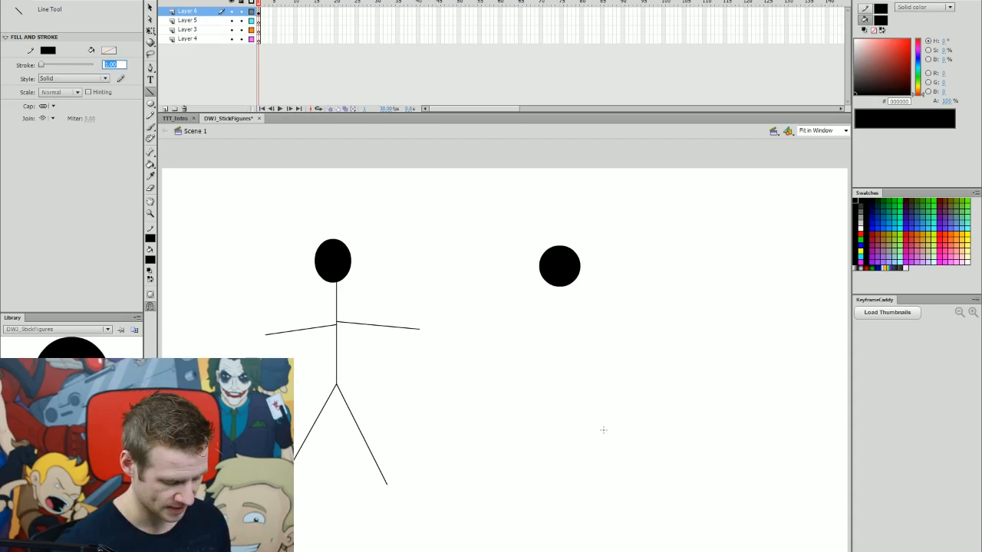
drag(559, 295, 556, 405)
key(v)
click(558, 309)
drag(41, 108, 46, 108)
click(113, 108)
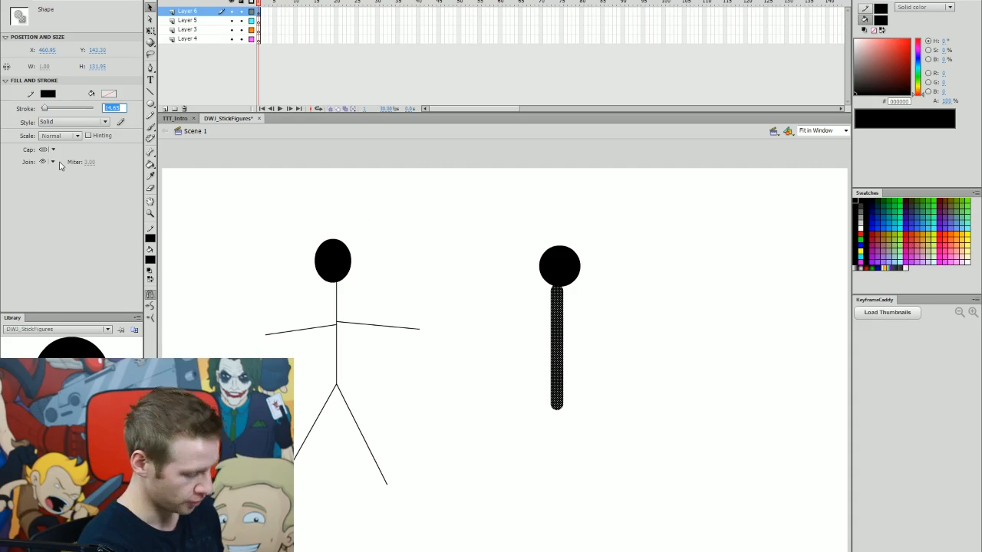
text(14)
key(Return)
Align the body line under the head and shorten its lower end.
mouse_move(560, 317)
mouse_down()
mouse_move(566, 307)
mouse_move(567, 329)
mouse_up()
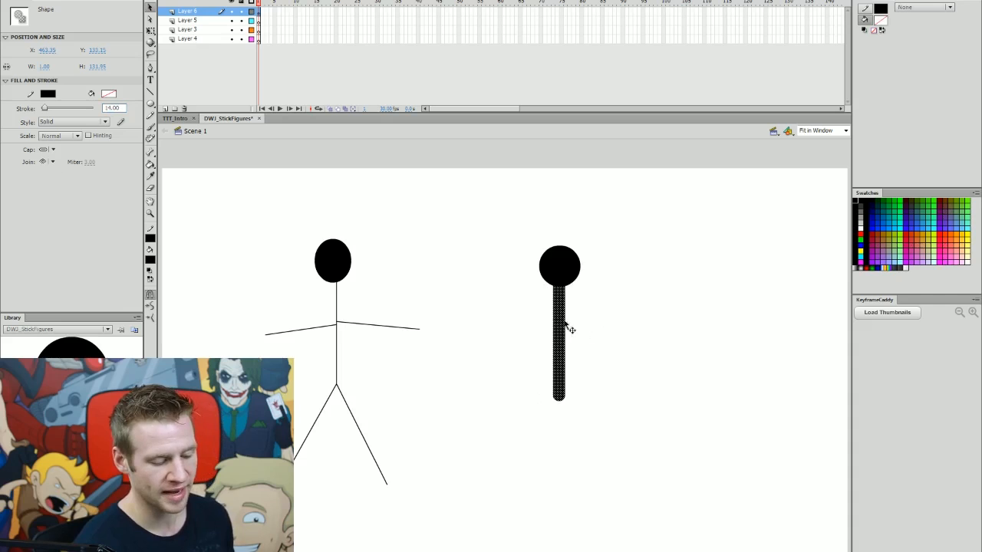
click(592, 324)
drag(559, 397, 559, 386)
Enable Snap to Objects and draw two thick legs from the bottom of the body, adjusting one foot.
key(n)
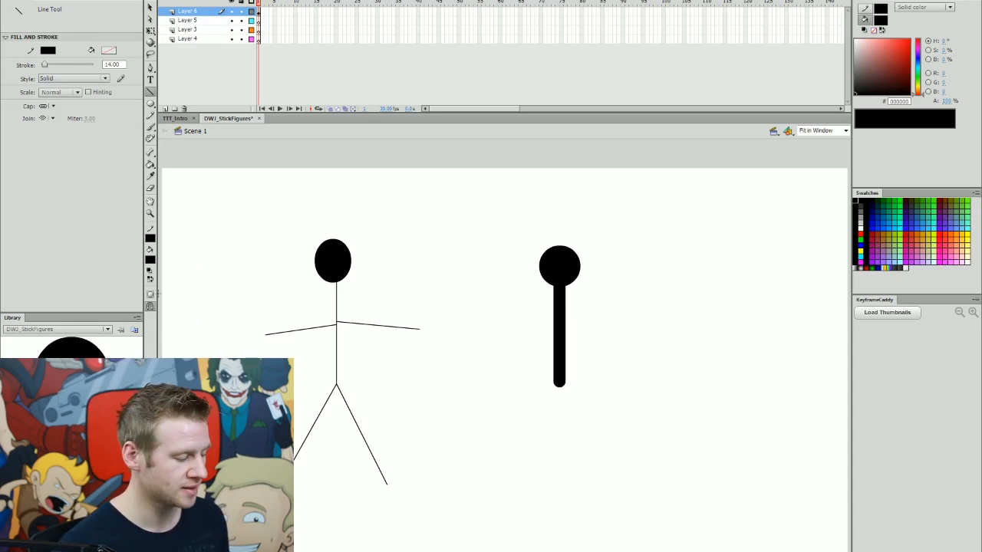
click(149, 307)
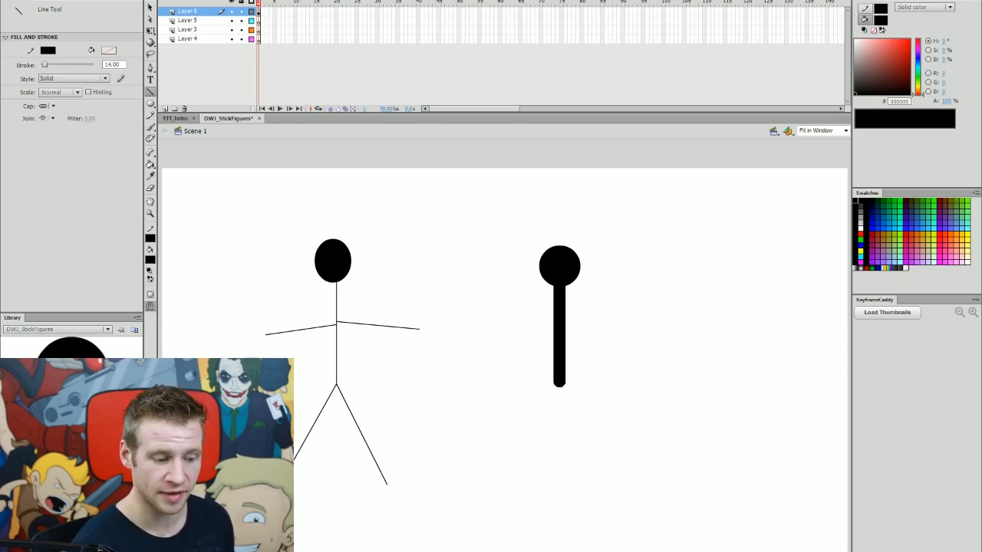
drag(538, 442, 559, 381)
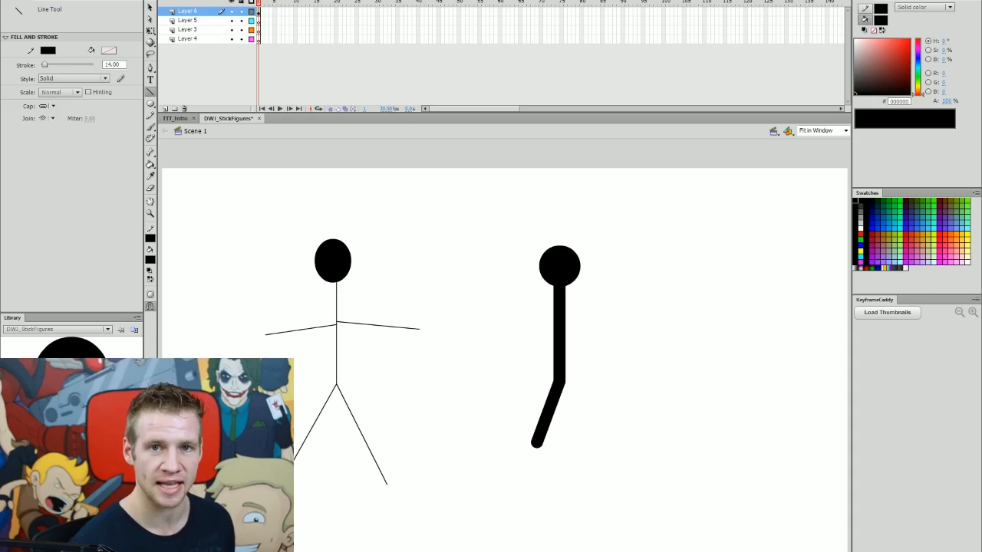
drag(587, 452, 559, 378)
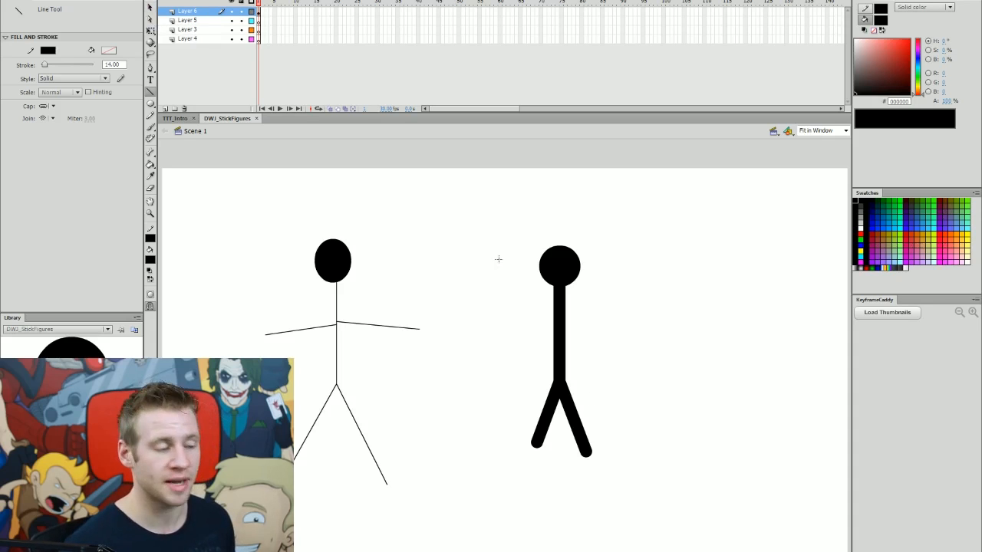
click(152, 8)
drag(538, 445, 576, 457)
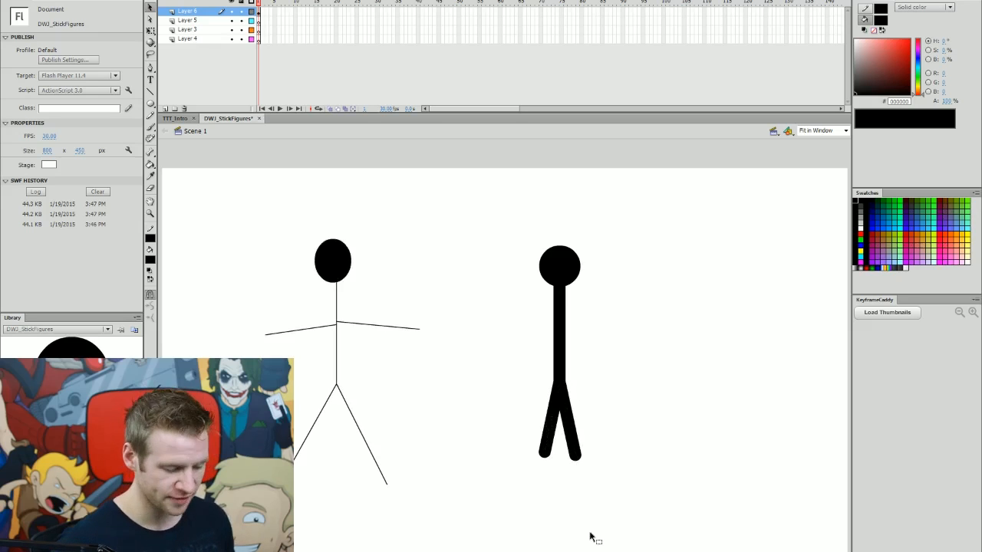
Draw a thick arm extending right from the shoulder and reposition its hand end.
click(150, 91)
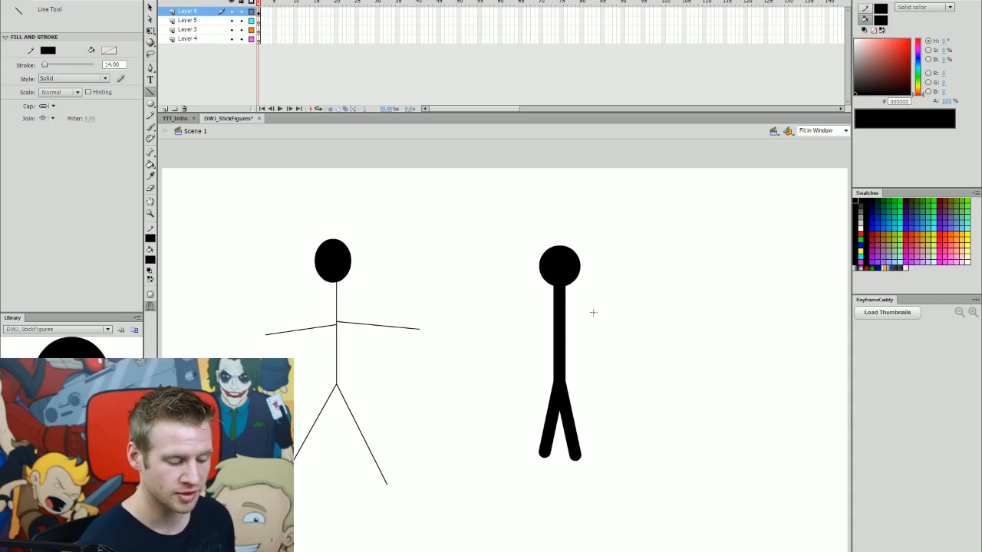
mouse_move(605, 302)
mouse_down()
mouse_move(697, 268)
mouse_move(689, 262)
mouse_up()
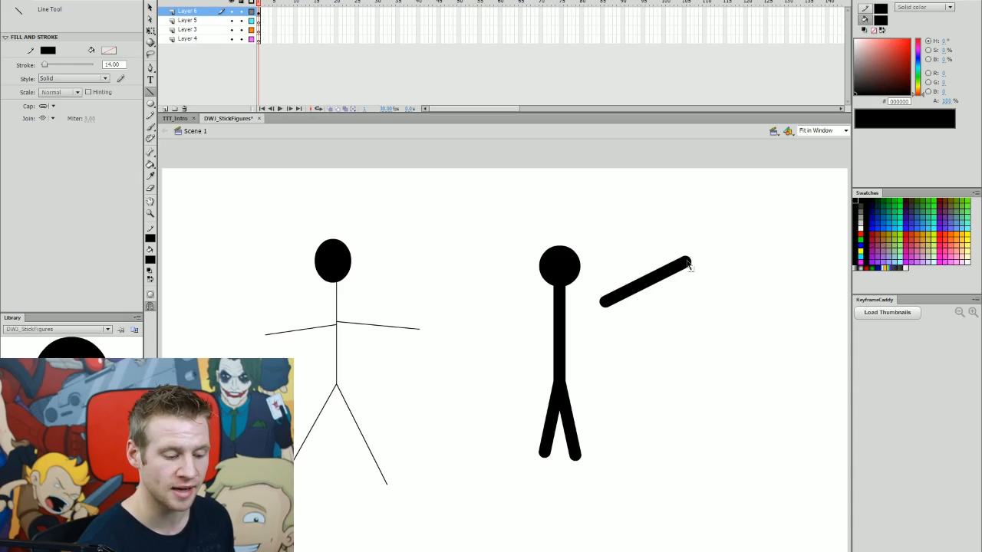
drag(691, 264, 675, 324)
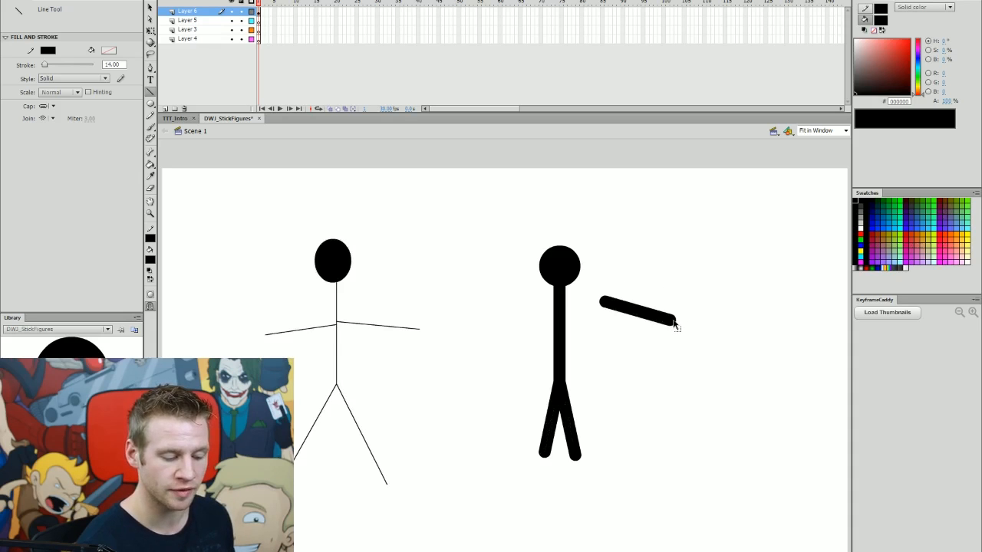
Undo the arm extending right from the thick figure's shoulder.
key(v)
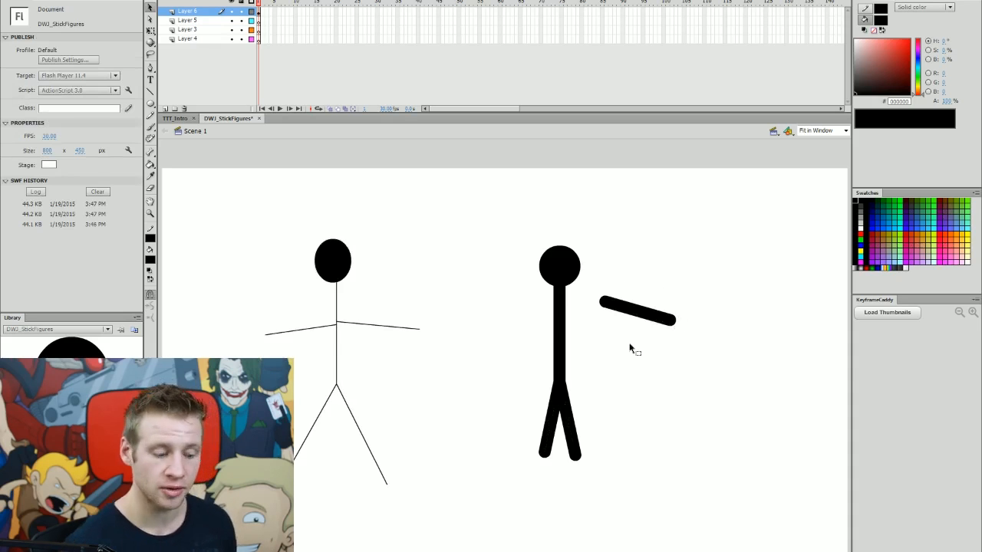
key(ctrl+z)
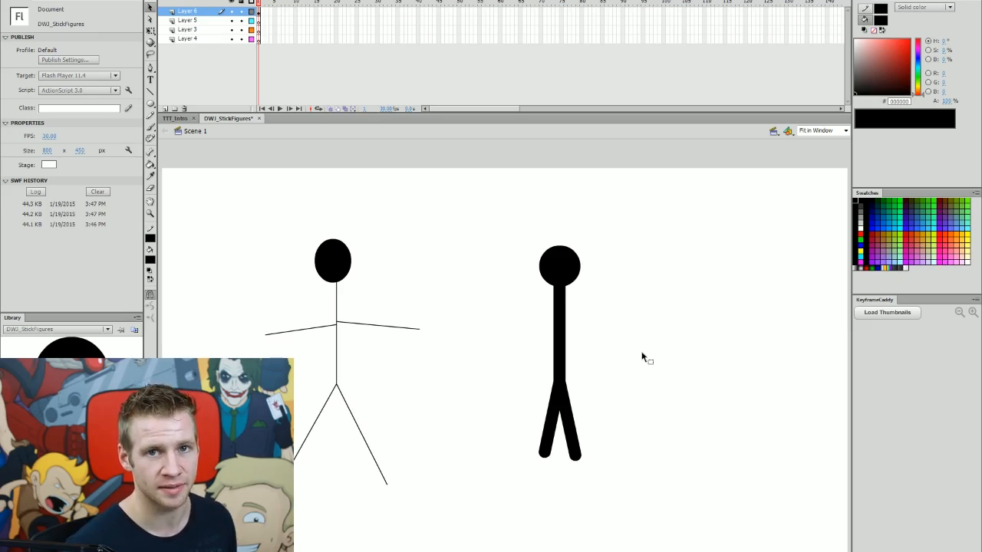
key(ctrl+a)
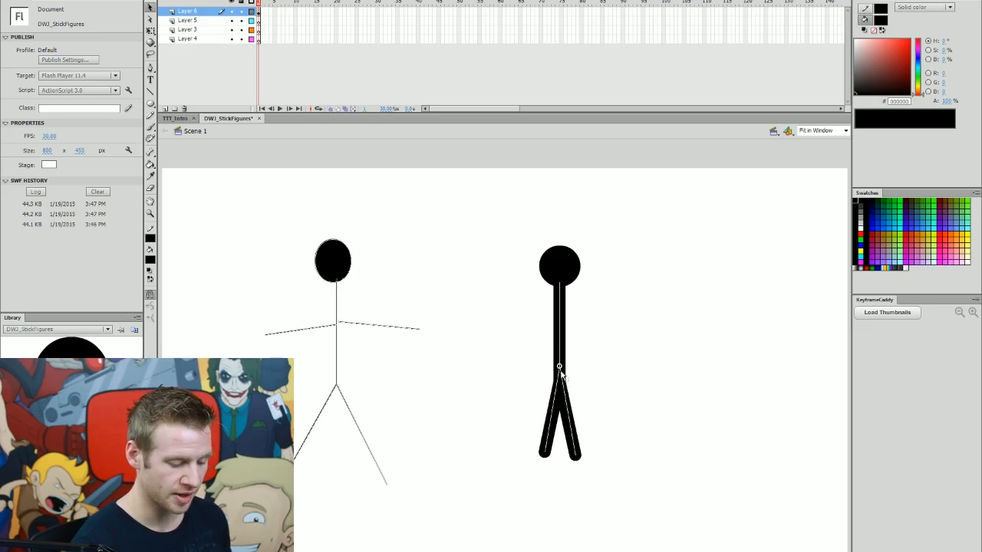
key(ctrl+shift+a)
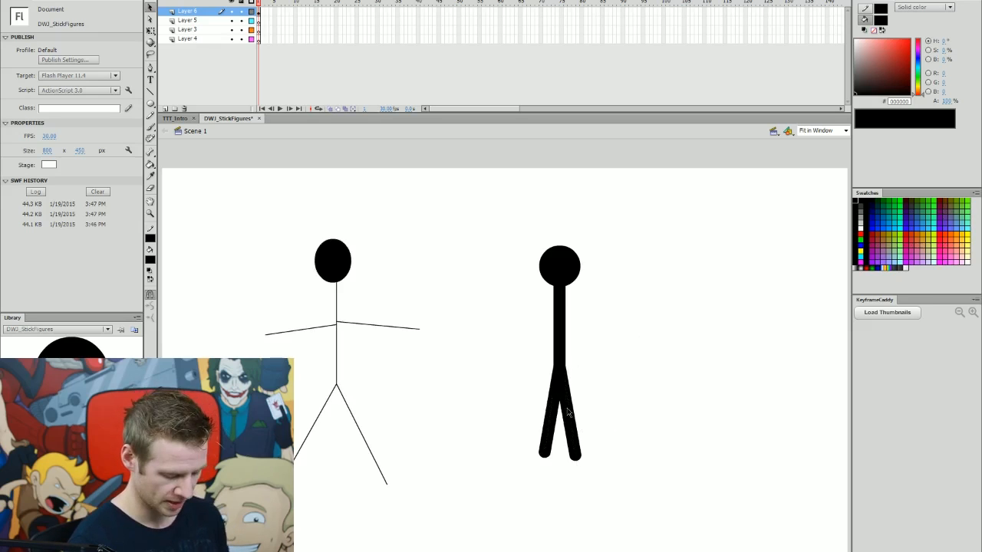
Extend both legs with vertical lower-leg line segments, giving the figure bent knees.
key(n)
mouse_move(542, 503)
mouse_down()
mouse_move(543, 455)
mouse_move(572, 466)
mouse_move(574, 455)
mouse_up()
key(ctrl+a)
drag(573, 500, 548, 499)
drag(547, 454, 575, 434)
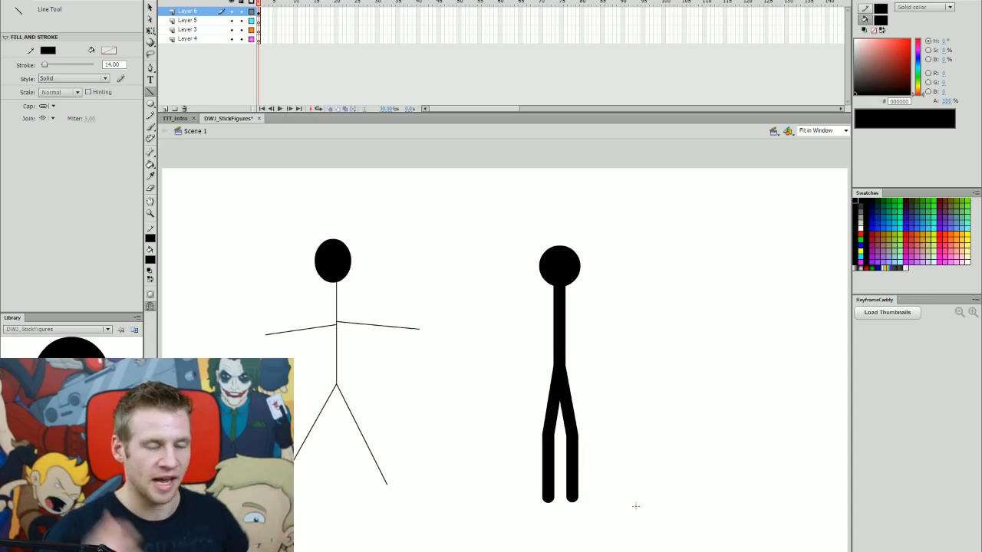
key(ctrl+a)
key(ctrl+shift+a)
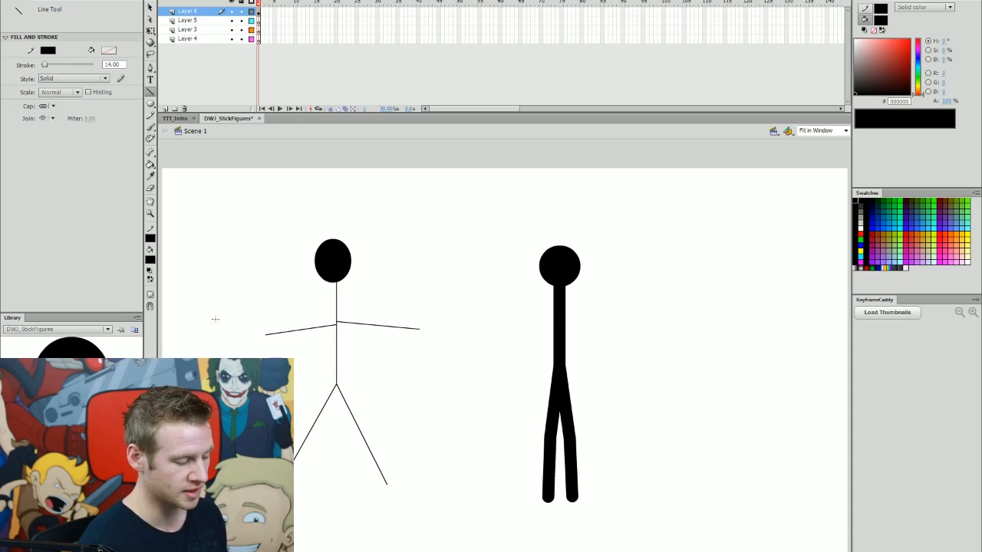
Draw a thick left arm hanging down from the shoulder and bend it at the elbow.
click(150, 306)
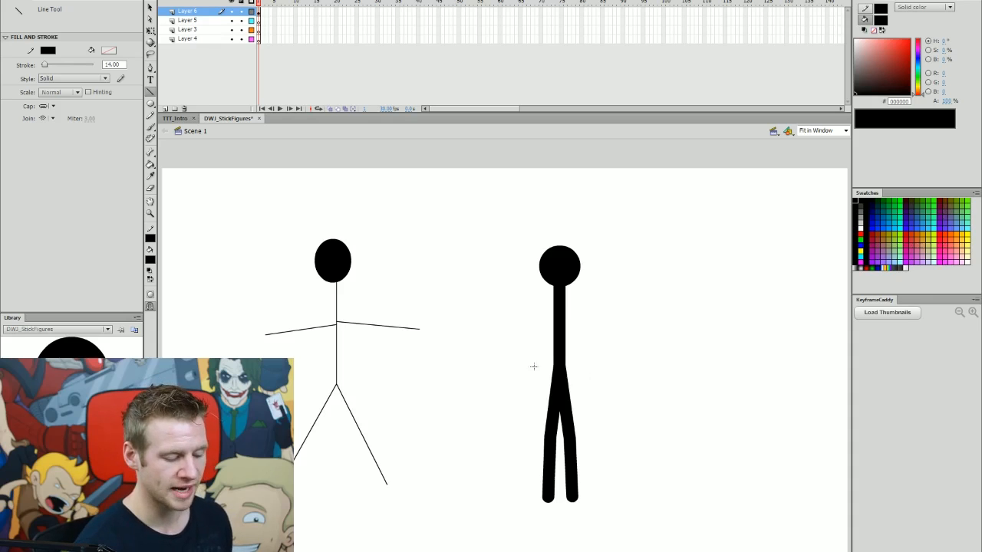
drag(538, 373, 559, 291)
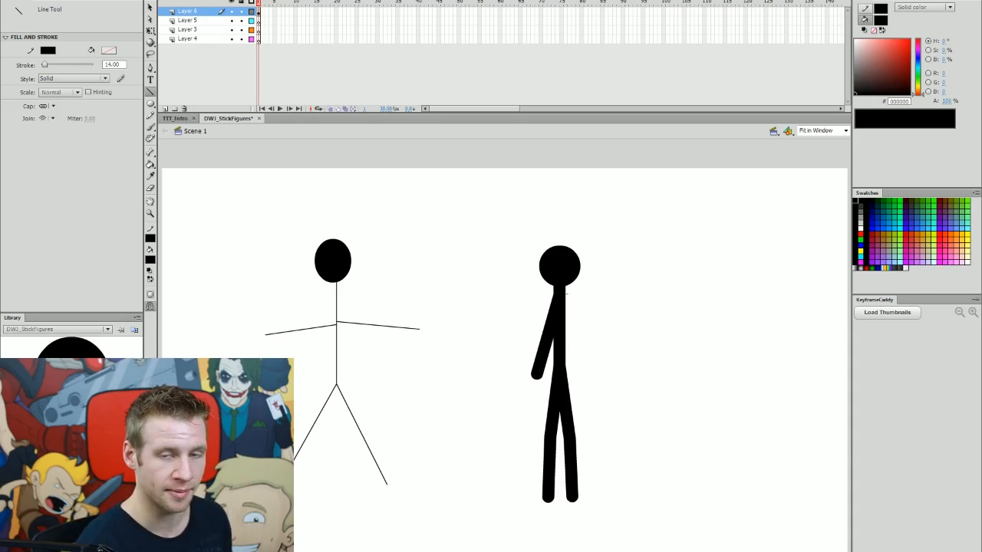
key(ctrl)
drag(538, 387, 547, 343)
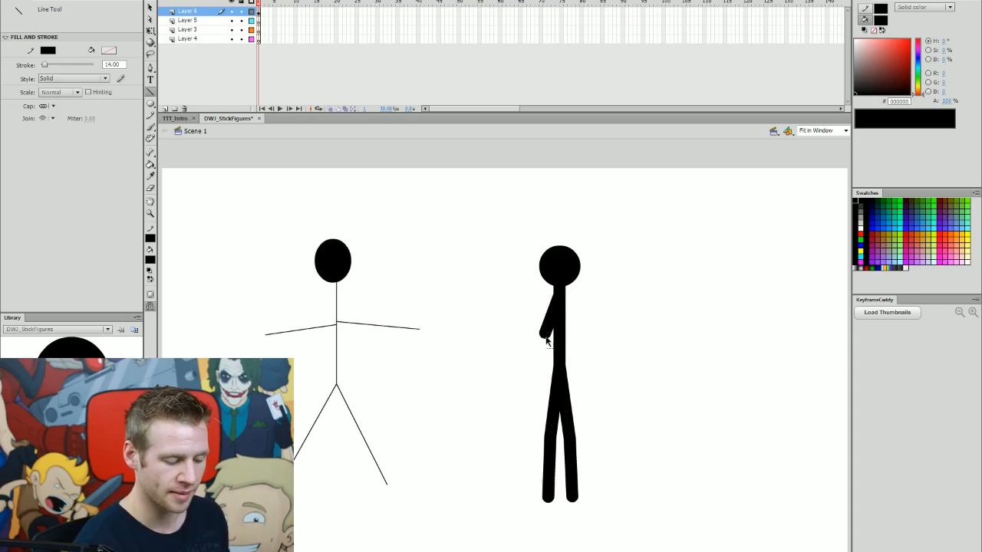
mouse_move(538, 380)
mouse_down()
mouse_move(544, 333)
mouse_move(547, 342)
mouse_up()
key(ctrl)
drag(539, 381, 543, 391)
Draw a raised right arm bent upward at the elbow and nudge the head down slightly.
mouse_move(600, 326)
mouse_down()
mouse_move(559, 295)
mouse_move(602, 306)
mouse_up()
drag(616, 261, 603, 305)
drag(613, 262, 606, 263)
key(Down)
key(Down)
key(Down)
key(Down)
key(Down)
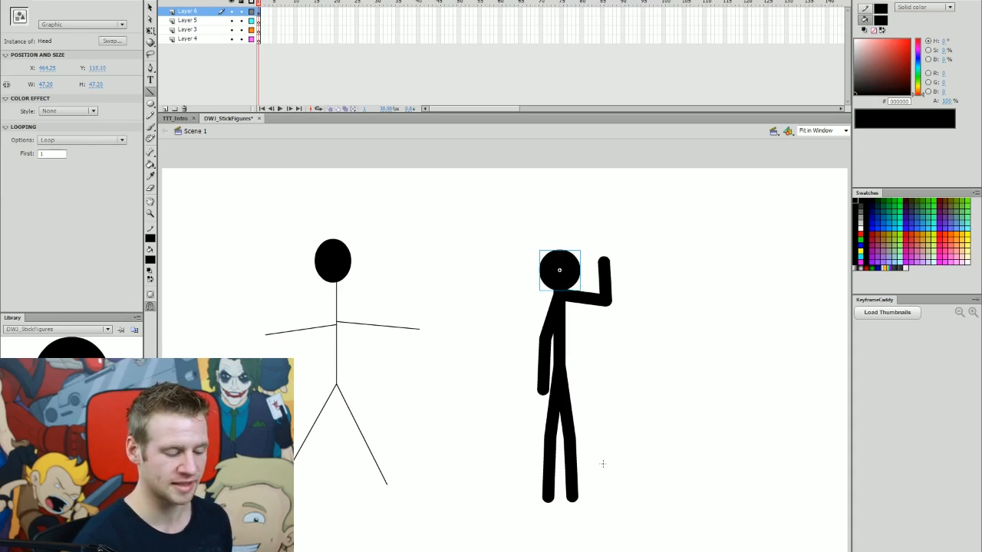
ctrl+click(618, 340)
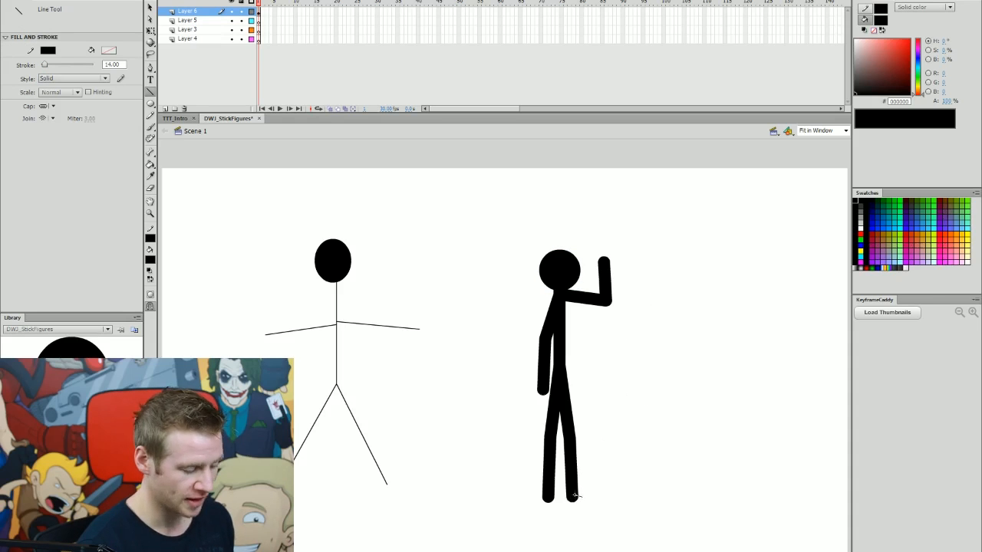
Add short horizontal feet at the bottom of both legs.
drag(572, 496, 584, 498)
key(ctrl+a)
key(ctrl+shift+a)
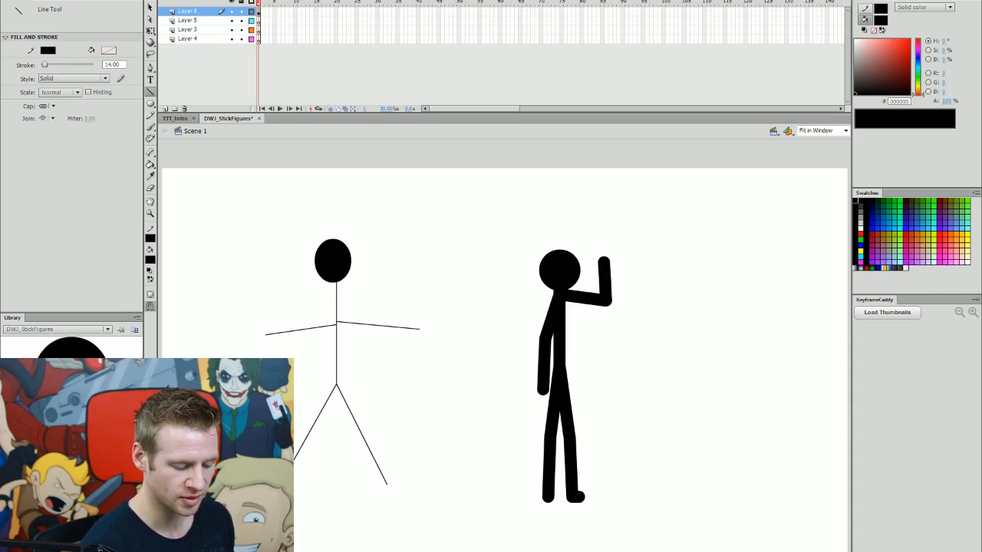
click(541, 499)
key(ctrl+a)
drag(542, 499, 579, 498)
Select the whole thick stick figure and move it left on the stage.
key(q)
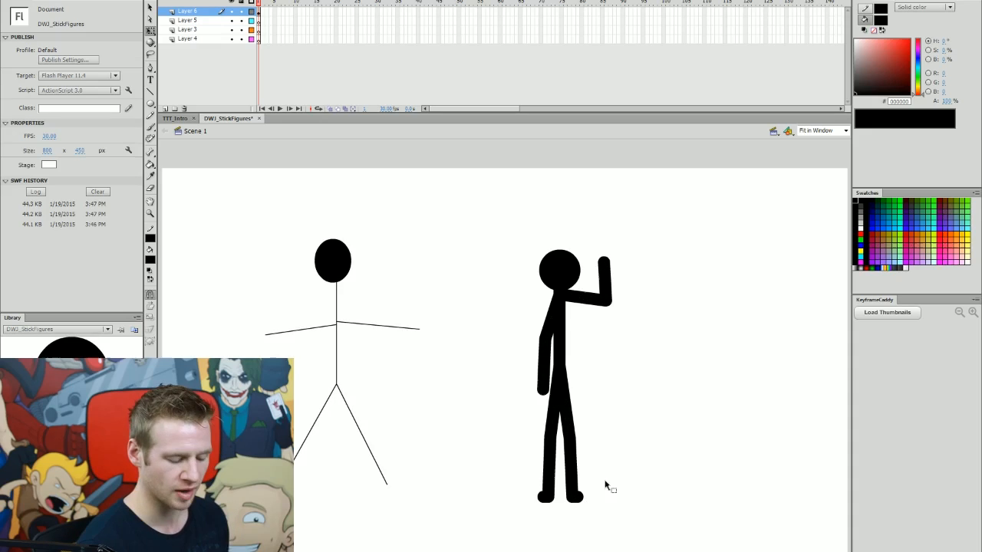
mouse_move(679, 215)
mouse_down()
mouse_move(511, 453)
mouse_move(481, 539)
mouse_up()
drag(602, 301, 512, 293)
click(603, 366)
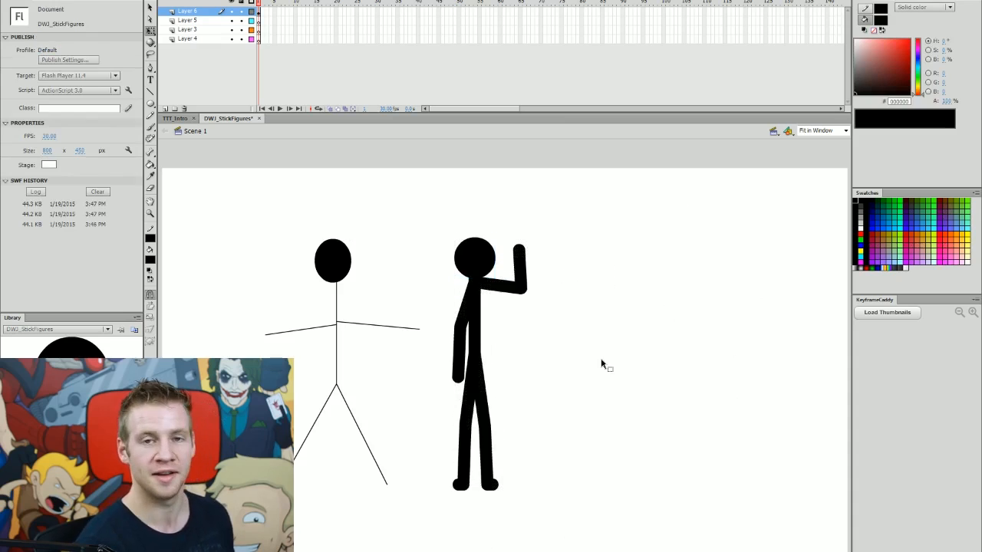
key(b)
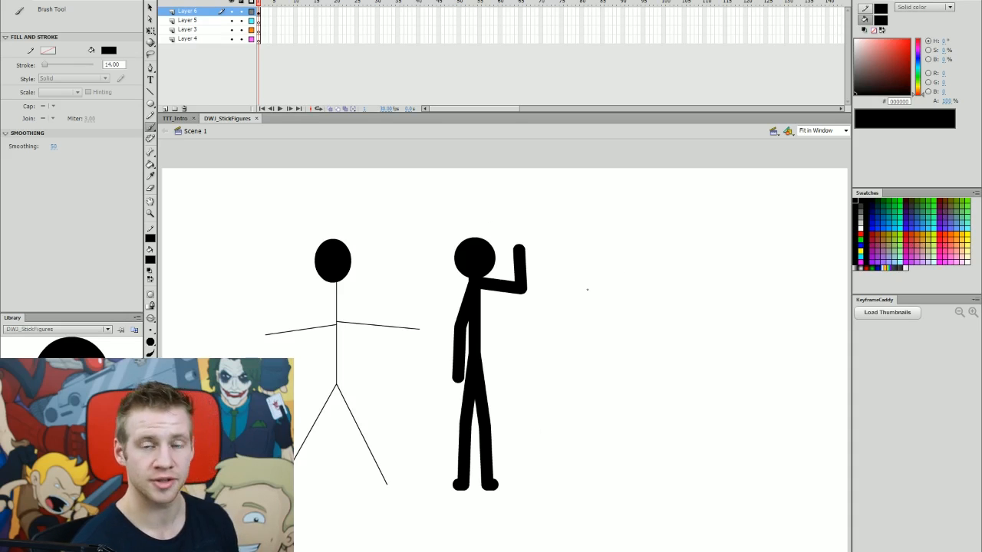
drag(629, 251, 620, 309)
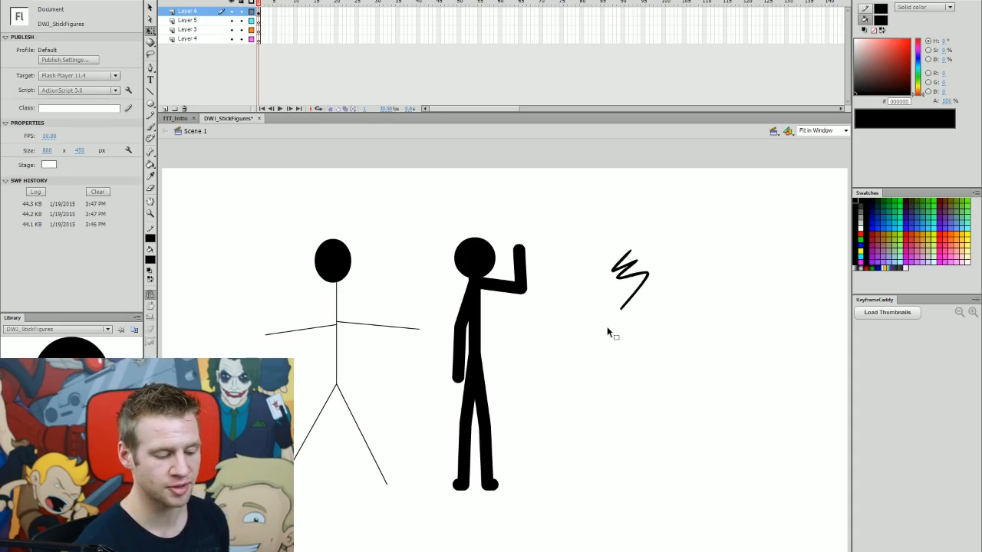
key(ctrl+z)
Switch to the Brush tool and choose a larger brush size.
key(b)
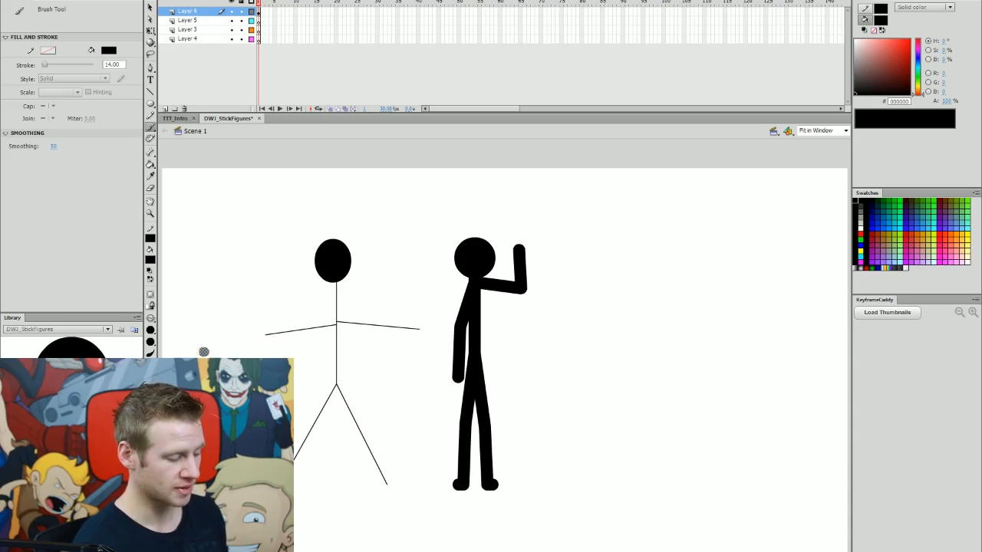
click(152, 332)
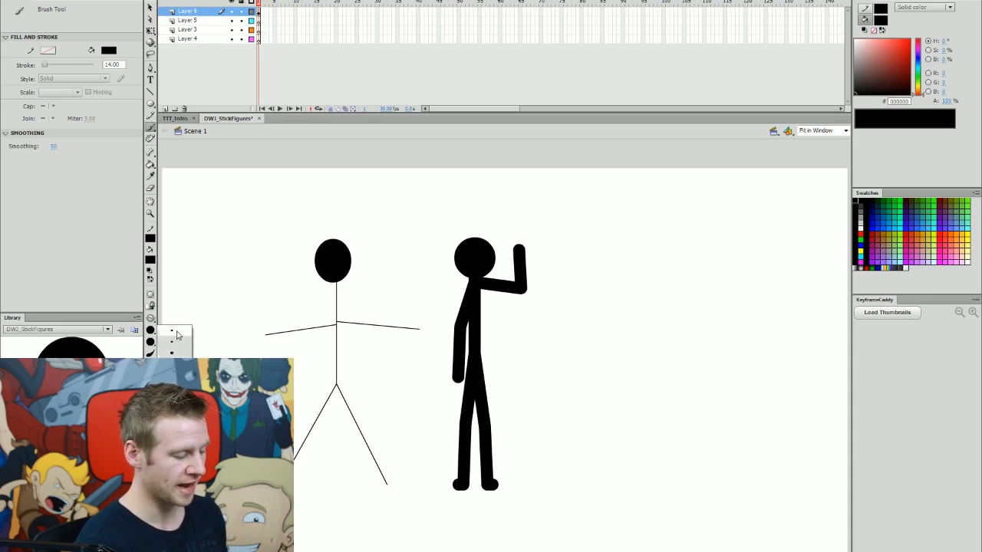
click(175, 353)
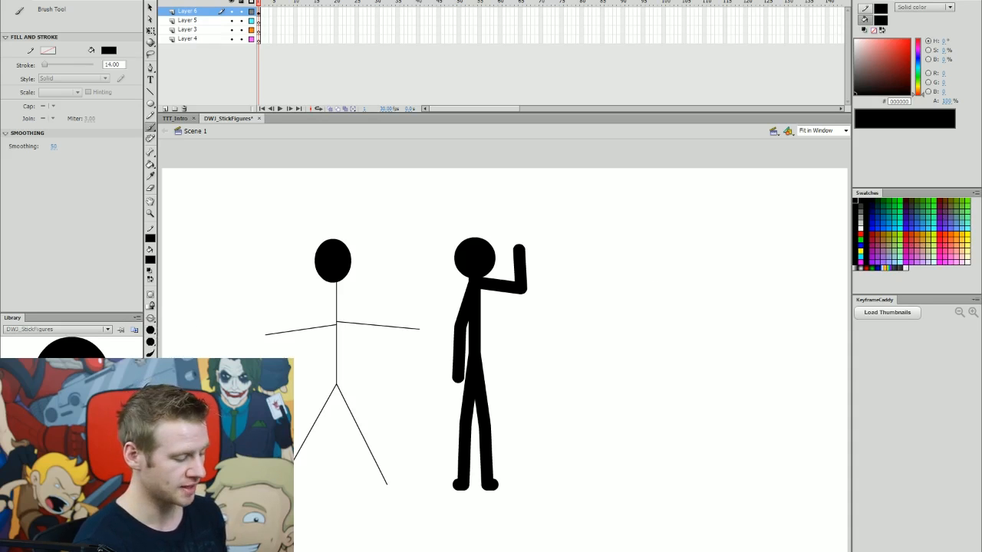
Brush a few trial limb strokes in empty space, then undo all of them.
drag(631, 255, 659, 388)
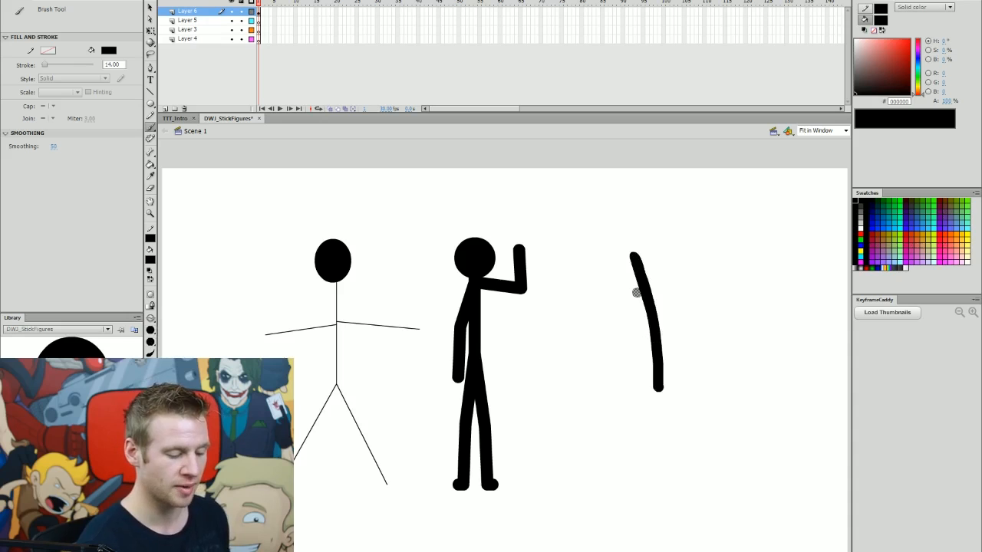
drag(633, 302, 575, 370)
drag(662, 294, 690, 261)
key(ctrl+z)
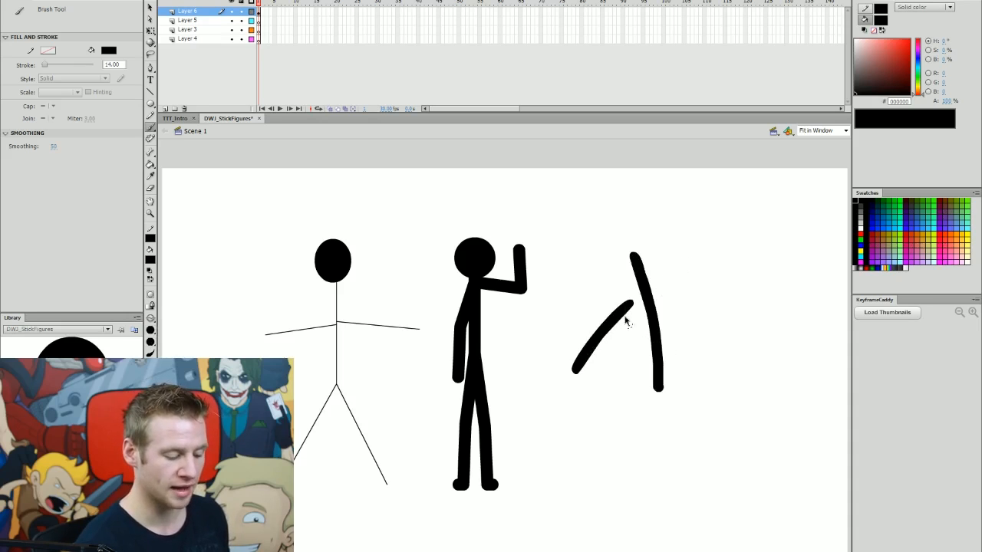
key(ctrl+z)
key(ctrl+z)
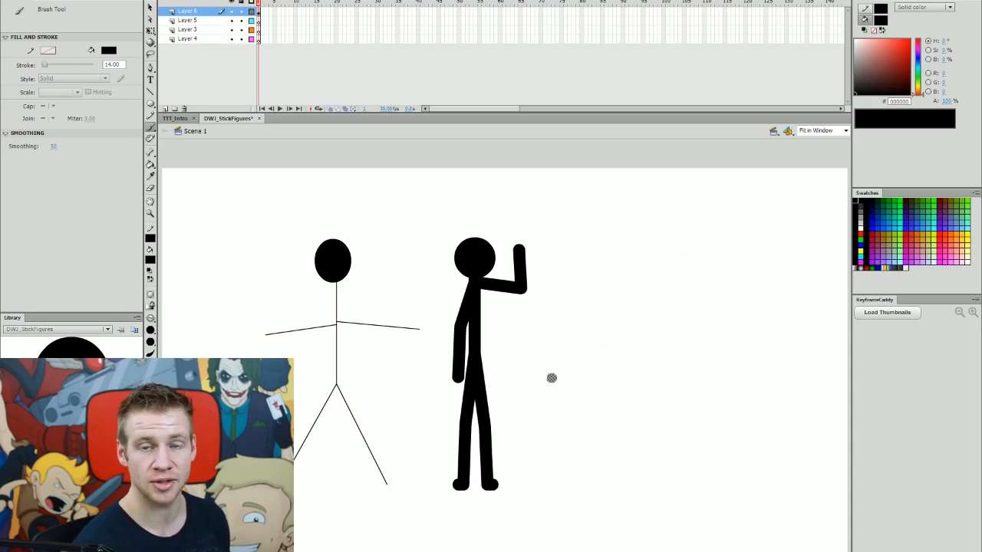
Copy the thick figure's head and paste a duplicate into empty space to the right.
key(v)
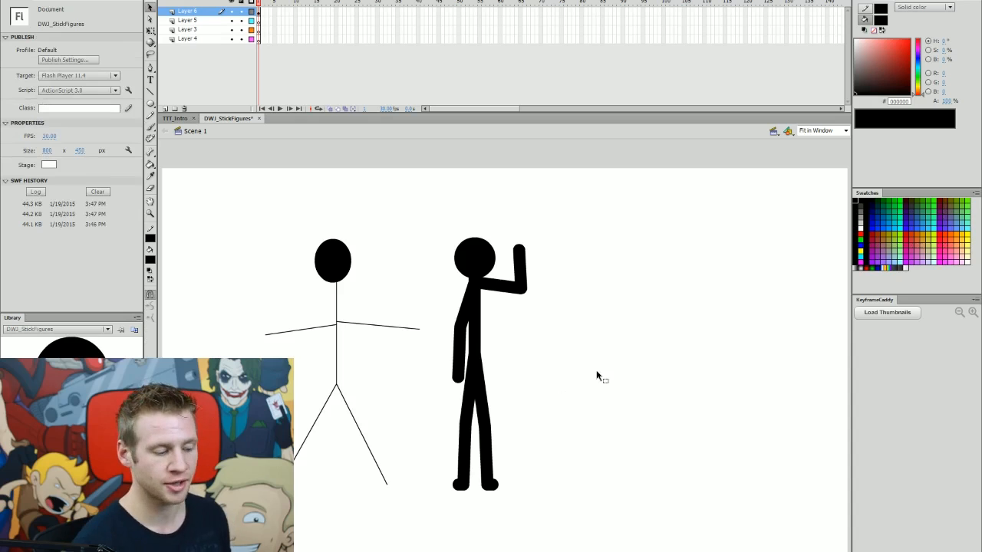
click(493, 261)
key(ctrl+v)
drag(512, 362, 636, 336)
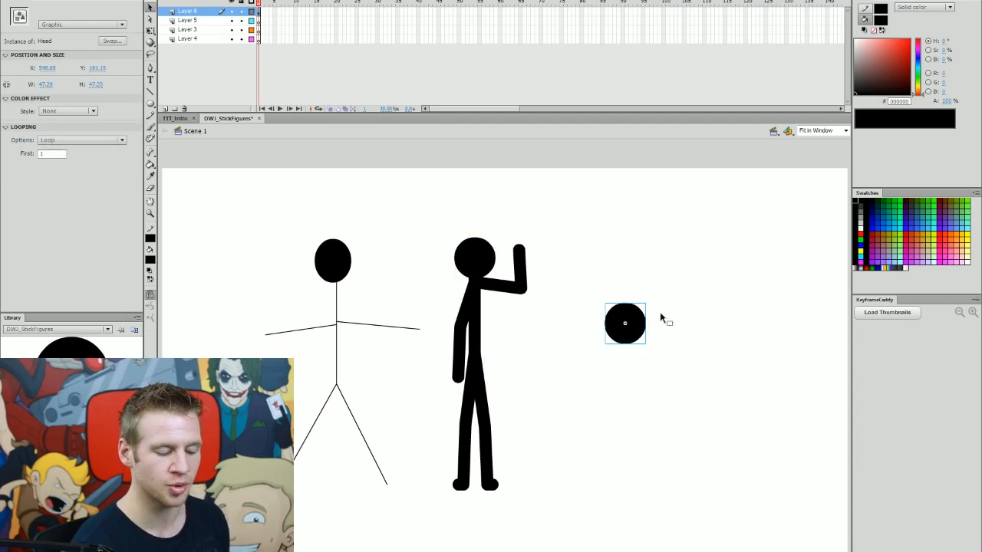
click(664, 318)
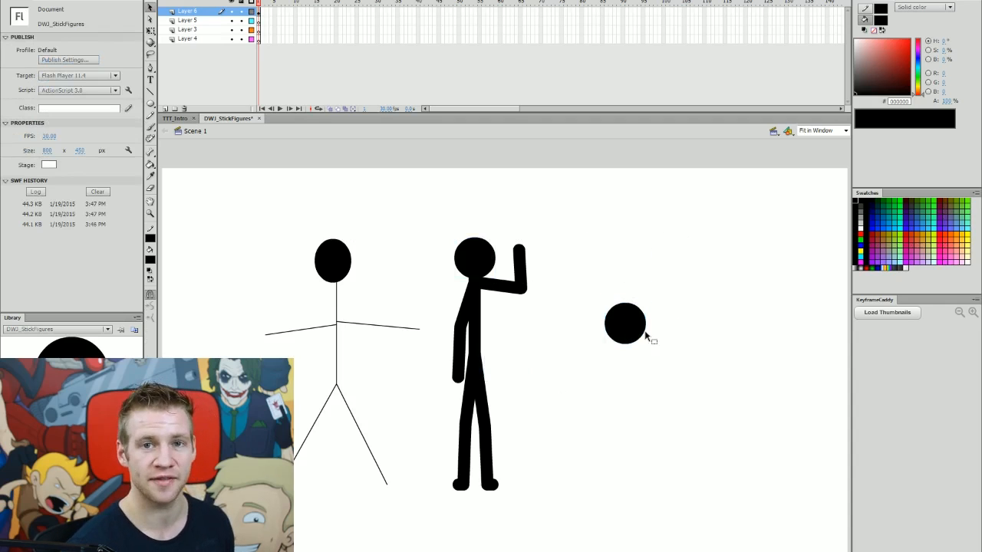
Brush a body, two legs, and arms under the pasted head, one hand on the head and one on the hip.
key(b)
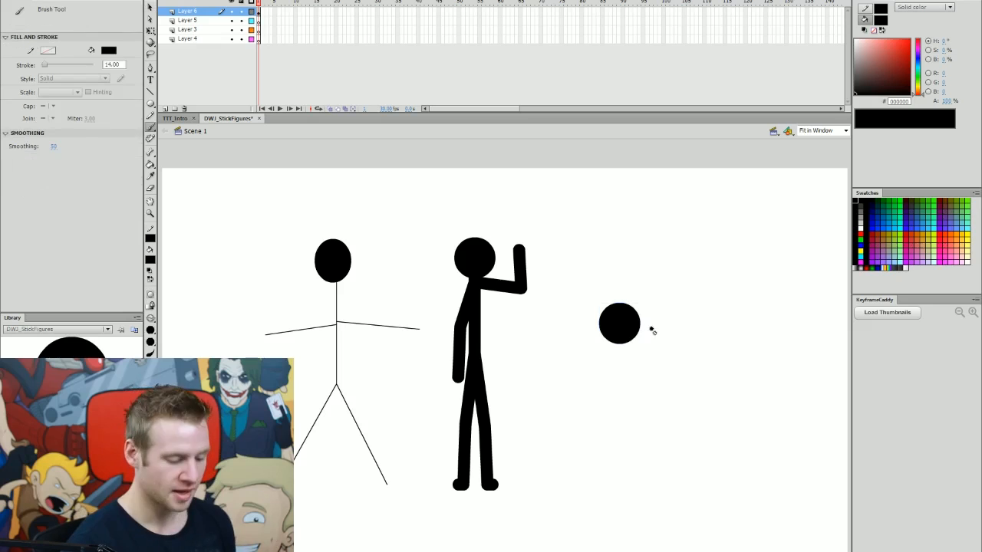
mouse_move(619, 338)
mouse_down()
mouse_move(621, 412)
mouse_move(597, 485)
mouse_up()
mouse_move(621, 407)
mouse_down()
mouse_move(626, 491)
mouse_move(592, 488)
mouse_move(635, 490)
mouse_up()
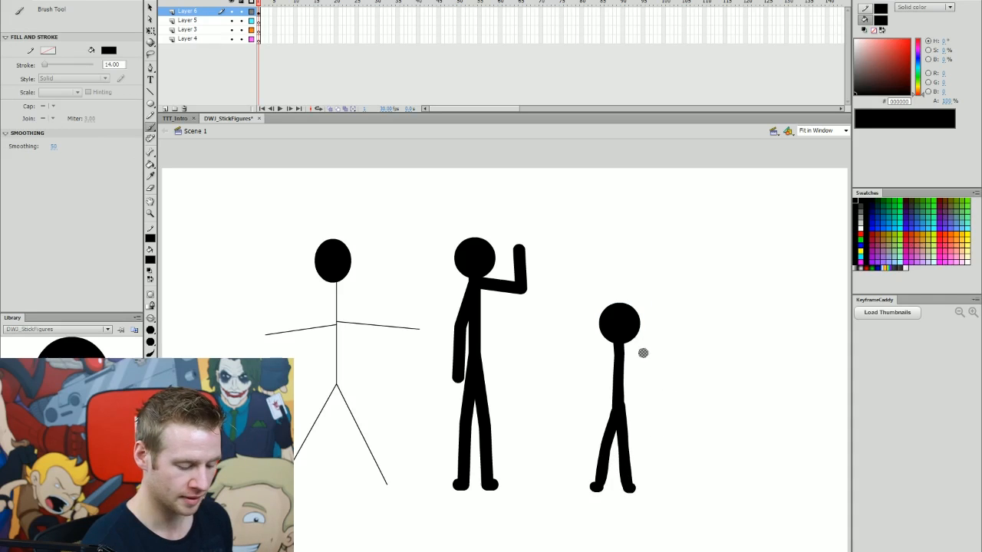
mouse_move(614, 347)
mouse_down()
mouse_move(598, 381)
mouse_move(611, 408)
mouse_move(628, 349)
mouse_move(660, 338)
mouse_move(638, 307)
mouse_move(648, 347)
mouse_move(643, 339)
mouse_up()
key(v)
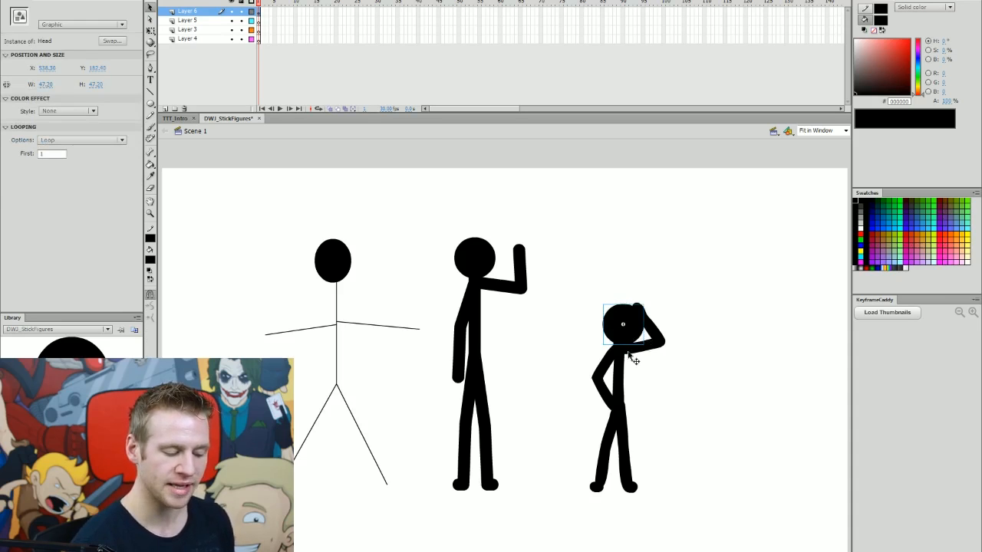
click(644, 387)
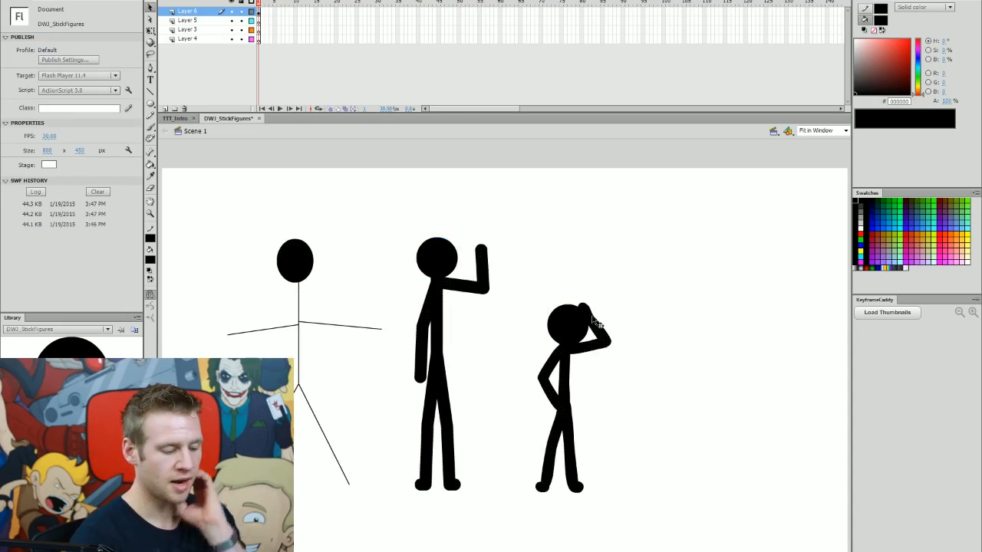
Paste another copy of the head near the stage's right edge.
click(589, 322)
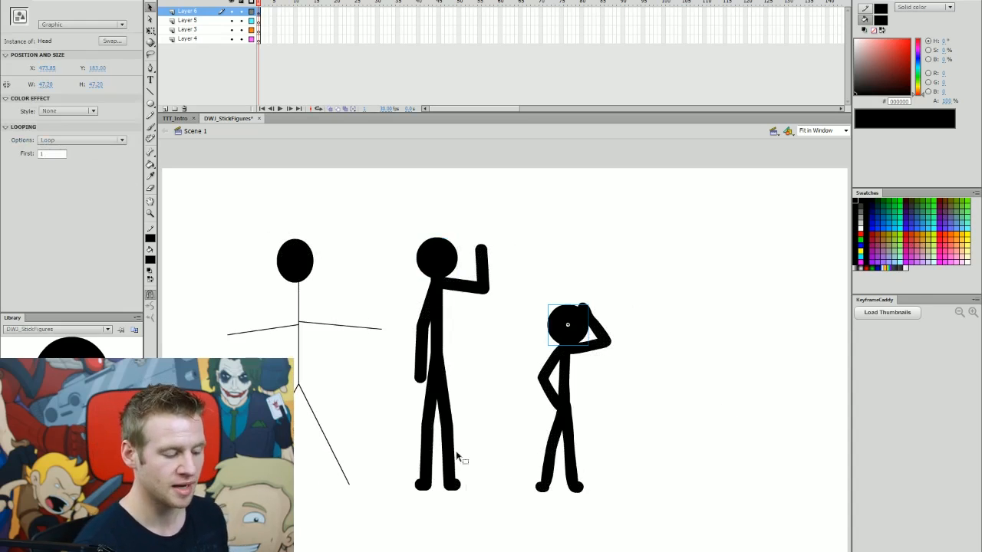
key(ctrl+v)
drag(511, 350, 711, 275)
click(543, 451)
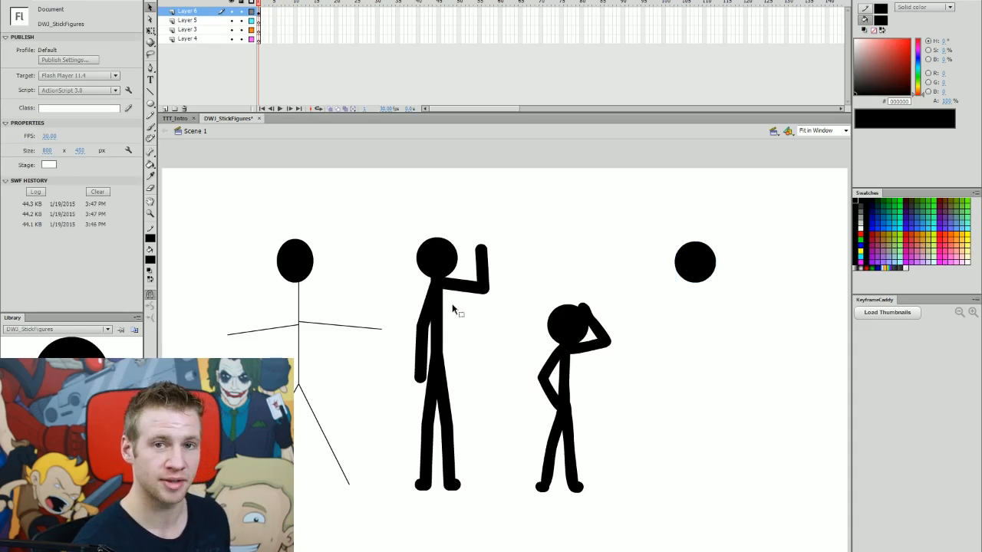
Draw a vertical body line under the right-hand head and set its stroke thickness to 25.75.
click(150, 90)
drag(697, 296, 696, 410)
key(v)
click(697, 391)
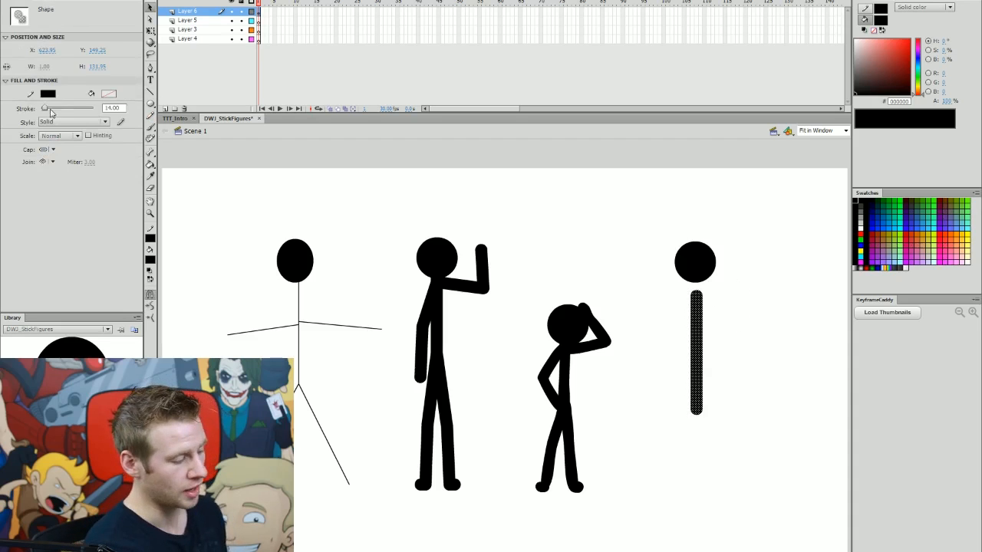
drag(44, 110, 48, 112)
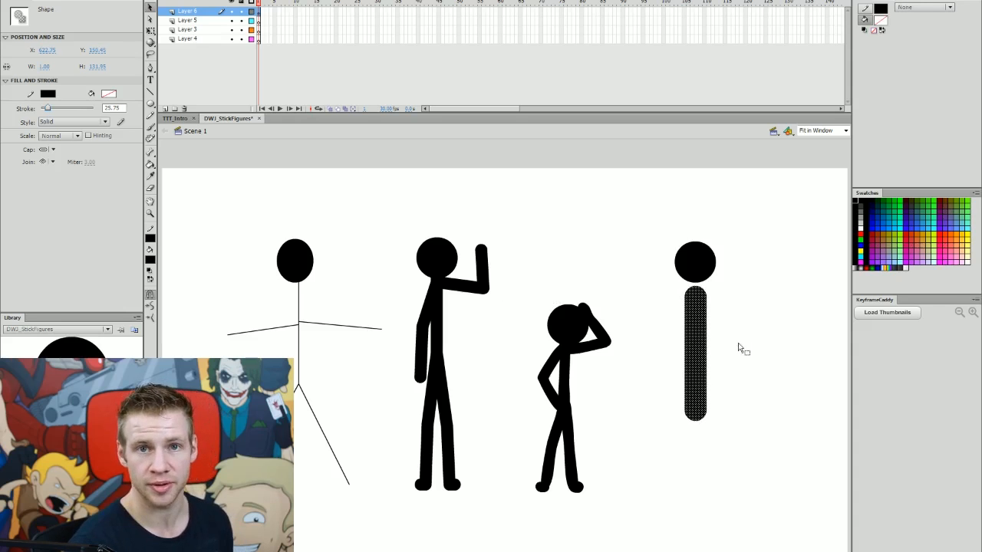
click(739, 342)
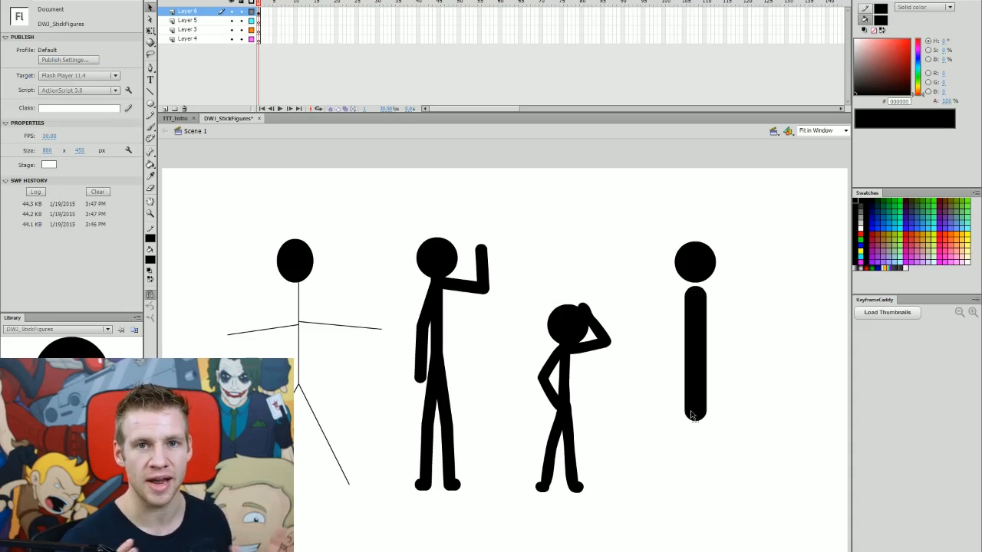
Change the body line's cap style to None, then try the Square cap.
click(707, 339)
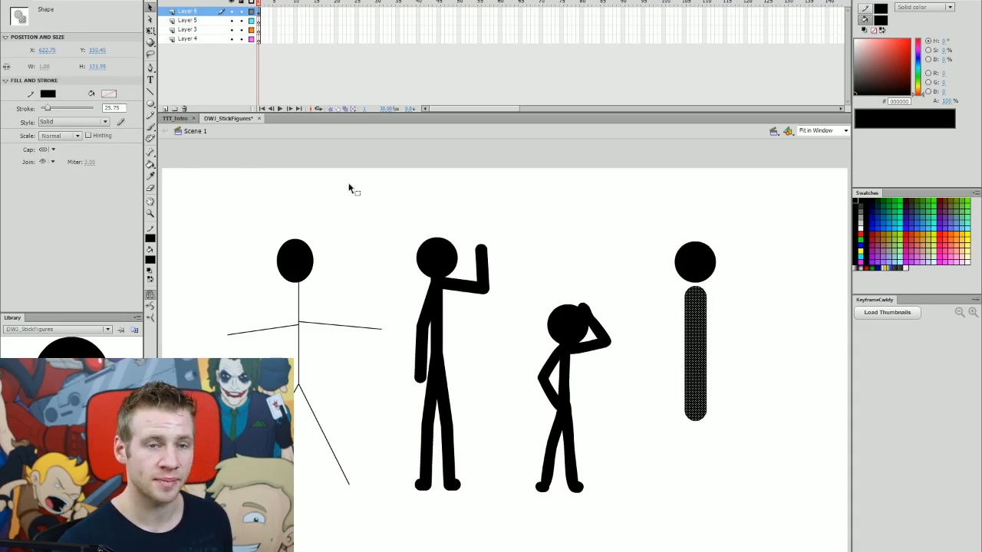
click(53, 151)
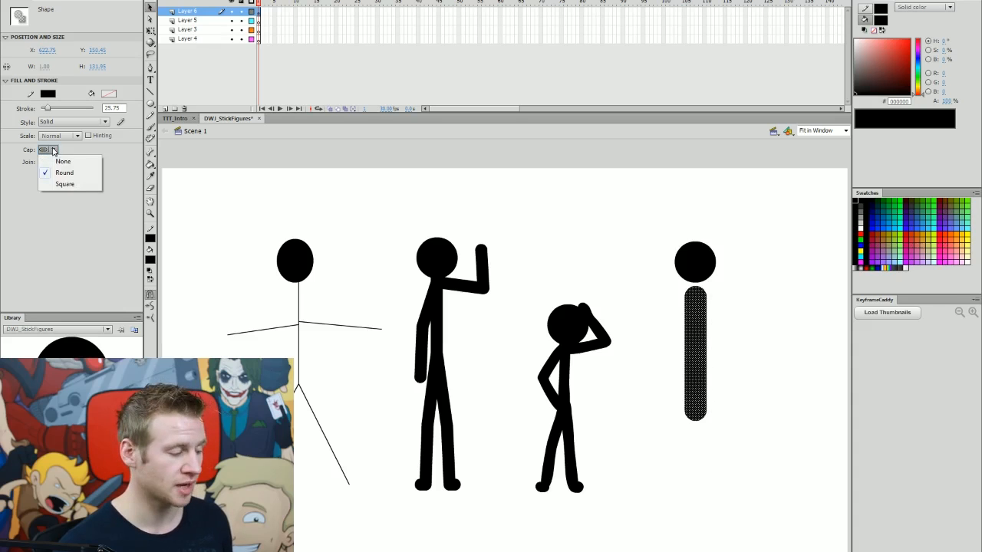
click(63, 161)
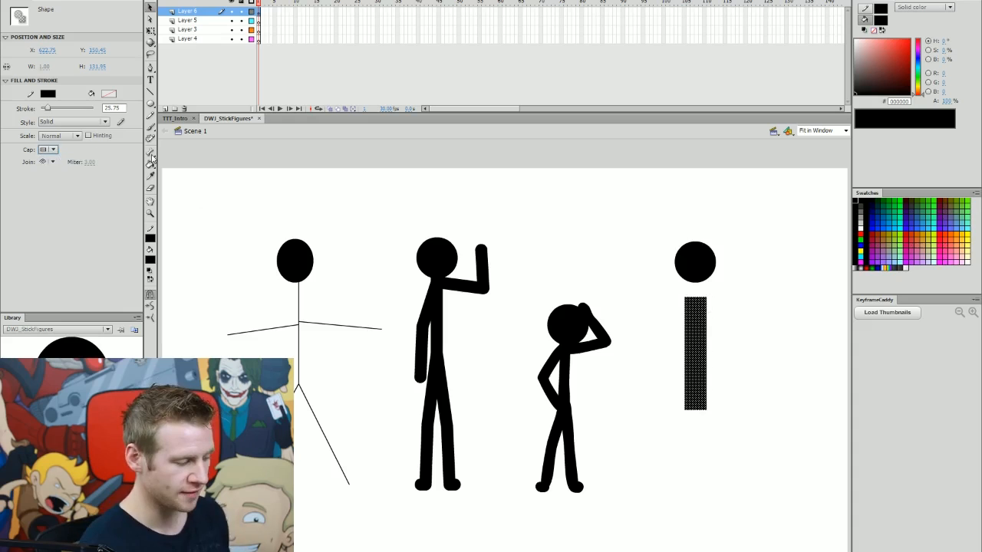
click(64, 138)
click(66, 142)
click(66, 142)
click(82, 160)
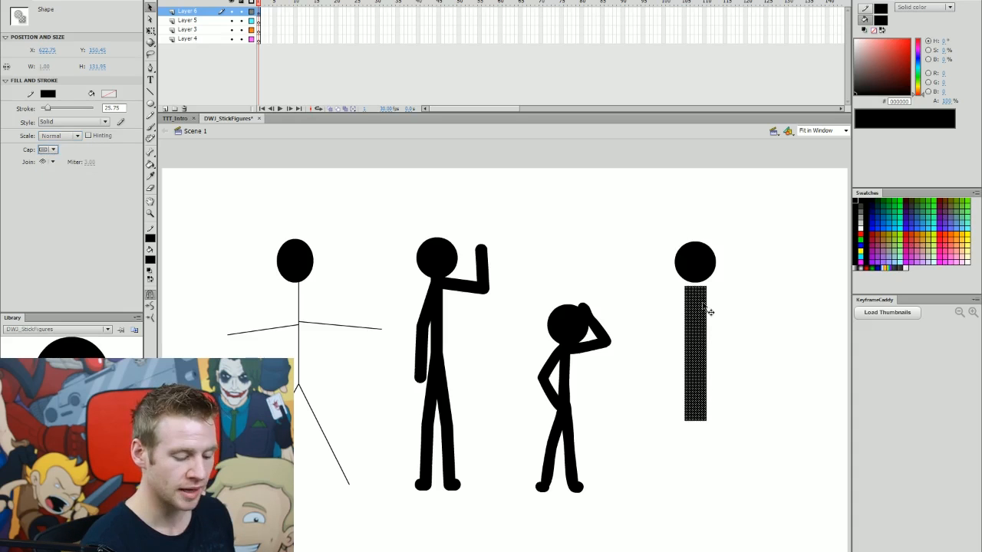
click(786, 327)
key(n)
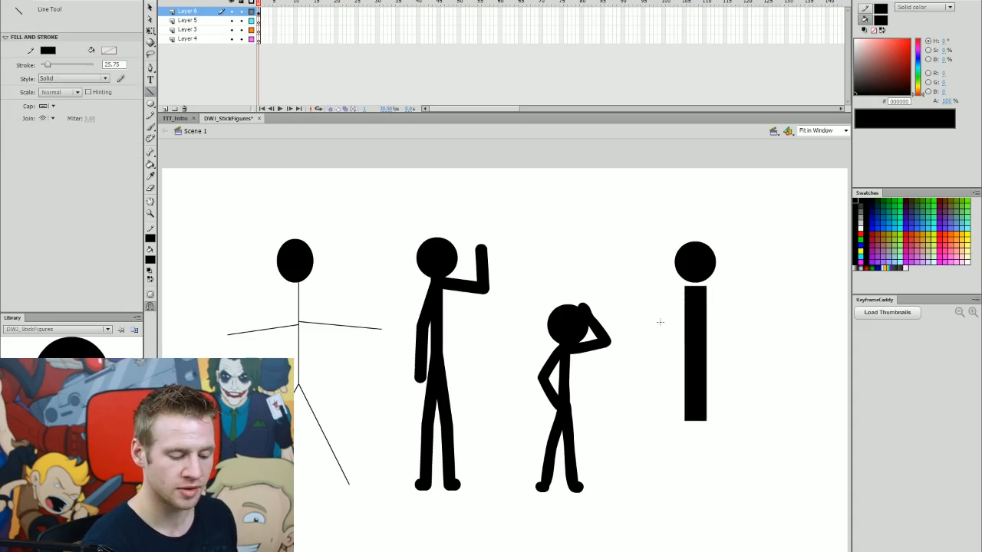
drag(639, 329, 693, 292)
drag(744, 321, 693, 293)
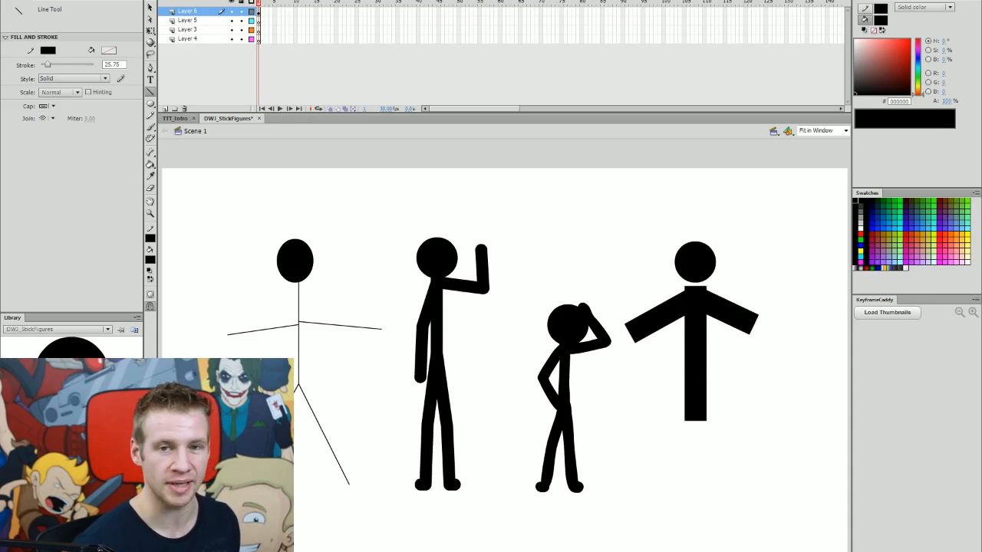
key(ctrl+z)
key(ctrl+z)
key(ctrl+z)
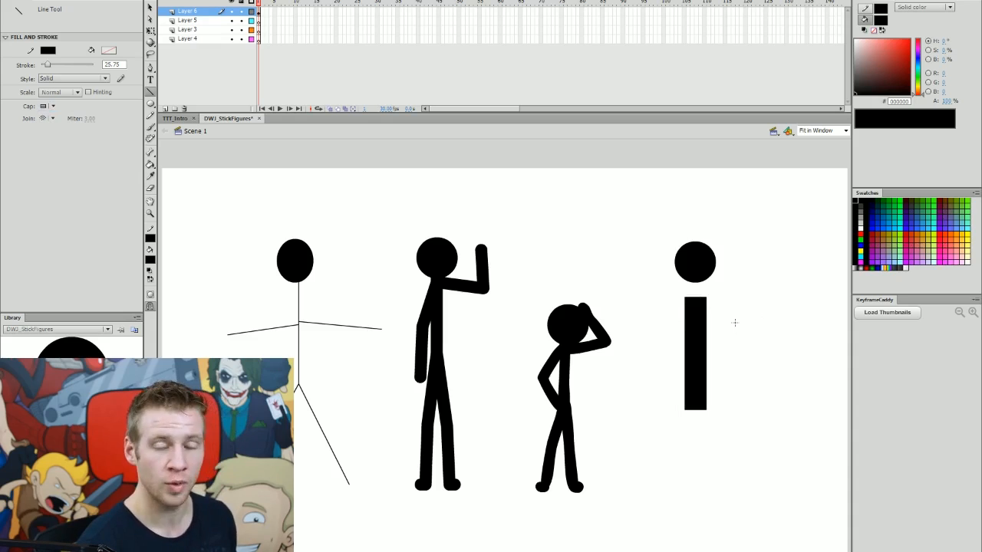
Draw a thick arm line across the shoulders and pull both ends down into slanted arms.
drag(644, 341, 746, 319)
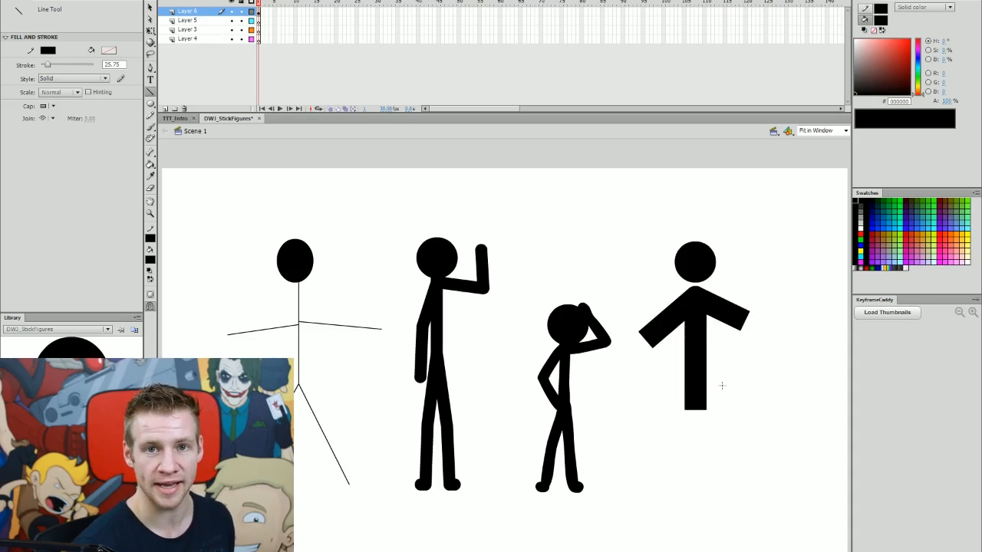
drag(648, 340, 669, 350)
drag(745, 321, 733, 354)
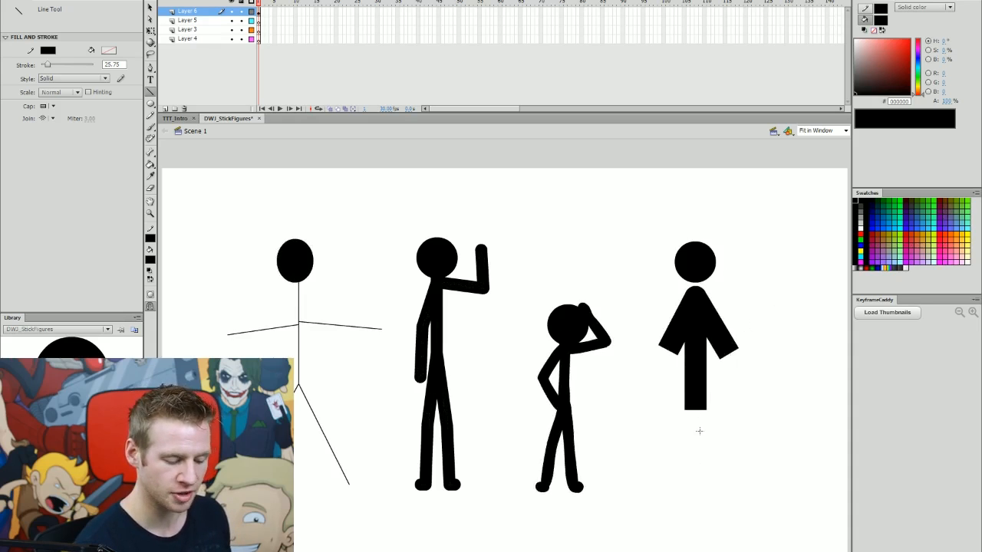
Draw two thick leg lines down from the bottom of the body and adjust one leg.
drag(676, 471, 697, 395)
drag(723, 466, 696, 393)
drag(707, 447, 715, 450)
mouse_move(684, 494)
mouse_down()
mouse_move(688, 449)
mouse_move(687, 499)
mouse_move(713, 451)
mouse_up()
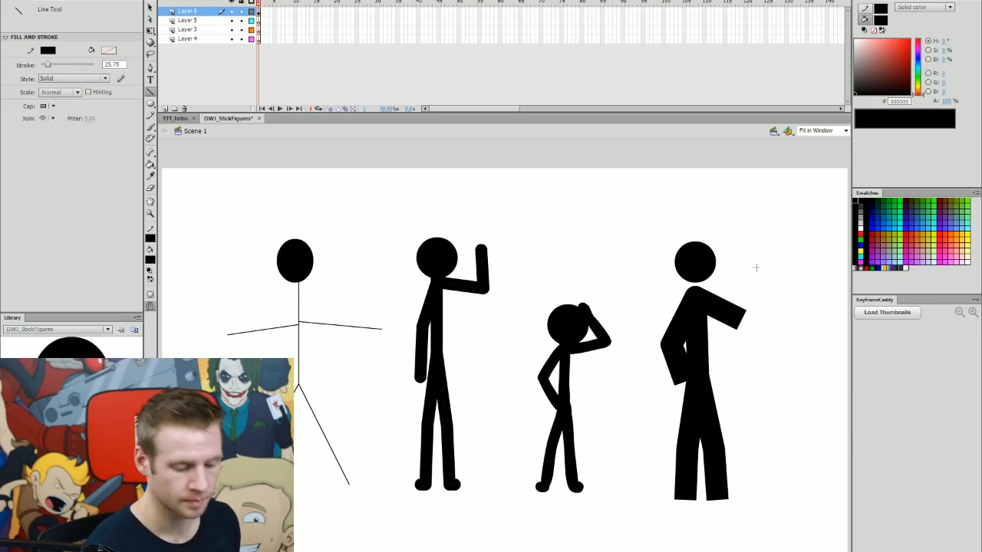
Reshape the arms so one hand rises beside the head and the other rests on the hip.
drag(758, 270, 738, 319)
drag(759, 272, 751, 275)
drag(745, 325, 743, 316)
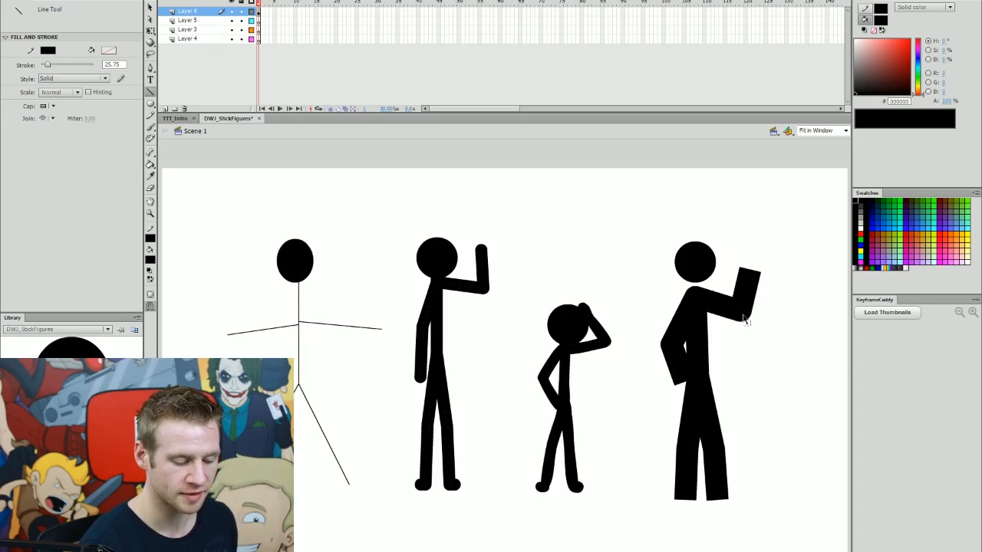
Select the new figure and test the movie to preview the figures.
key(v)
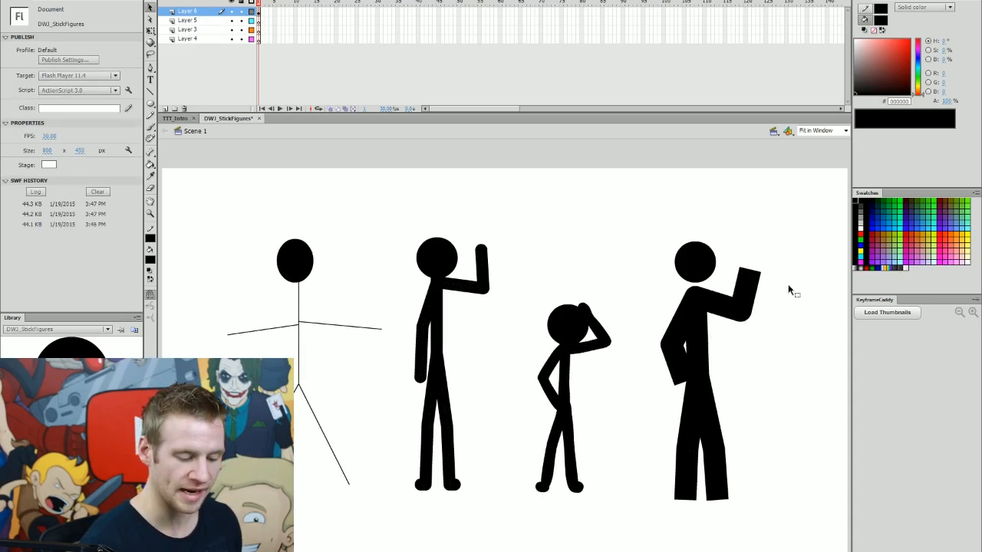
drag(792, 227, 649, 529)
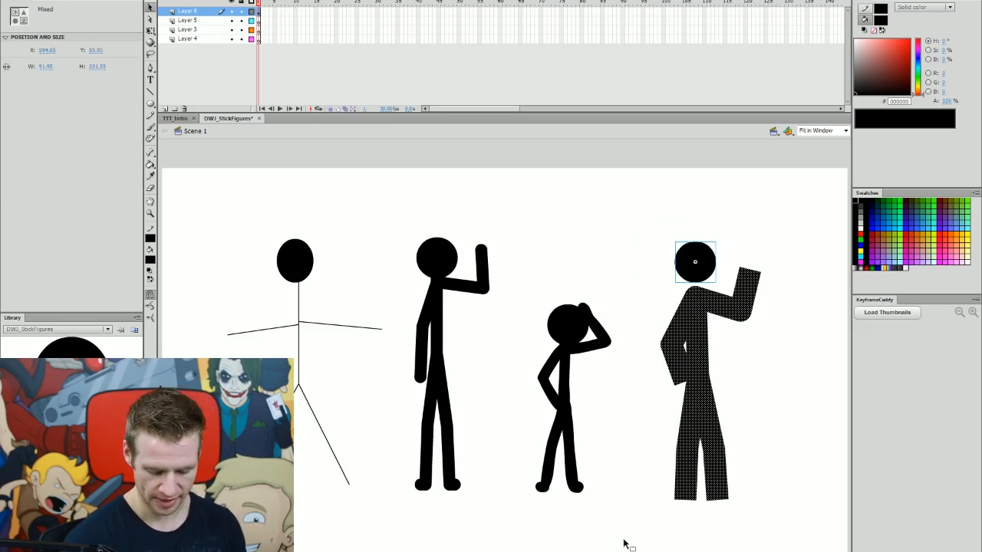
key(ctrl+Return)
key(ctrl+w)
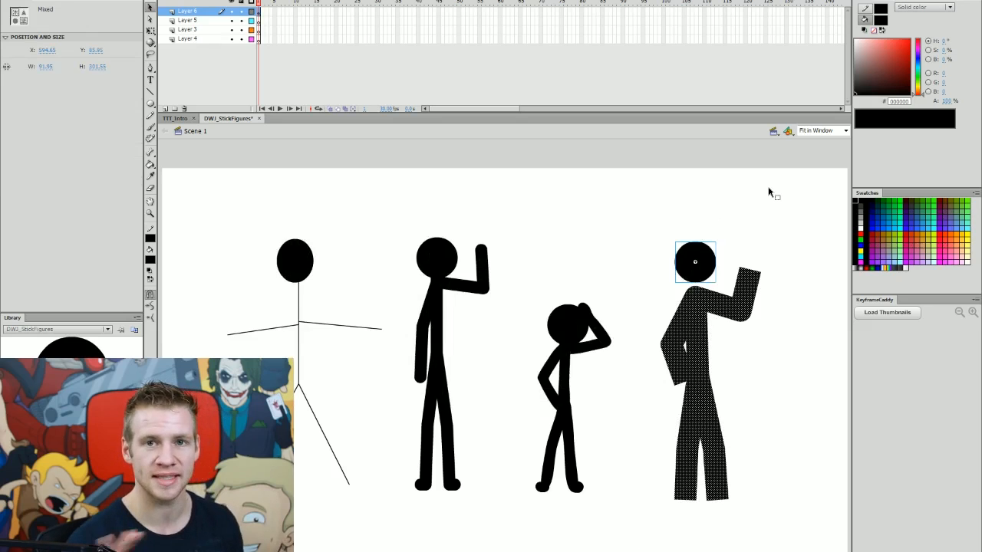
click(782, 244)
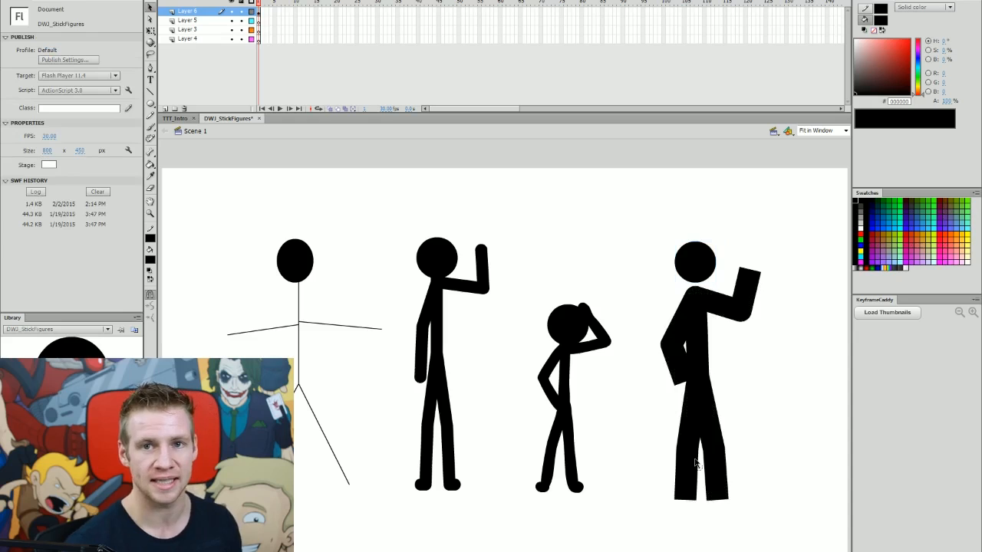
key(ctrl+Return)
Select the new figure's lines and reduce their stroke thickness to 21.80.
drag(809, 245, 649, 530)
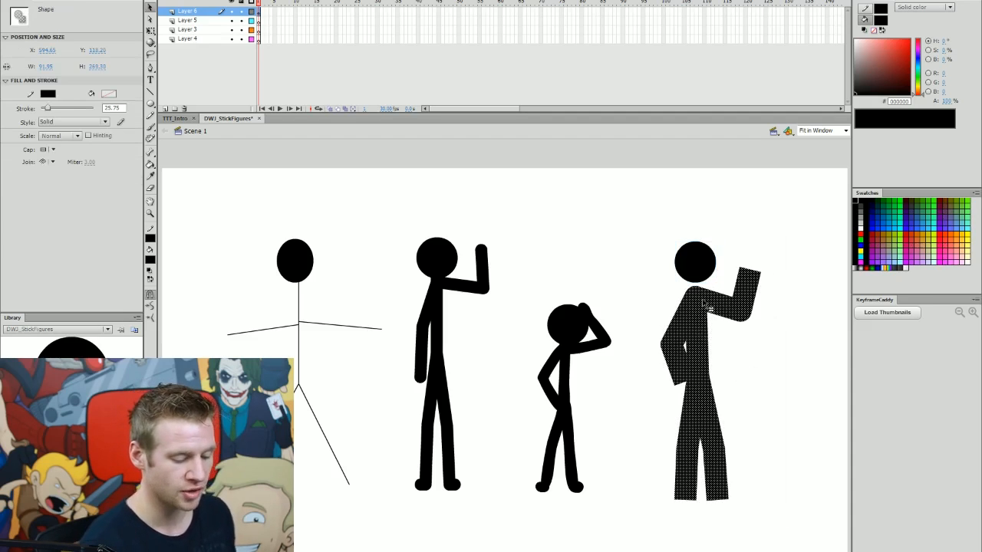
drag(48, 112, 46, 112)
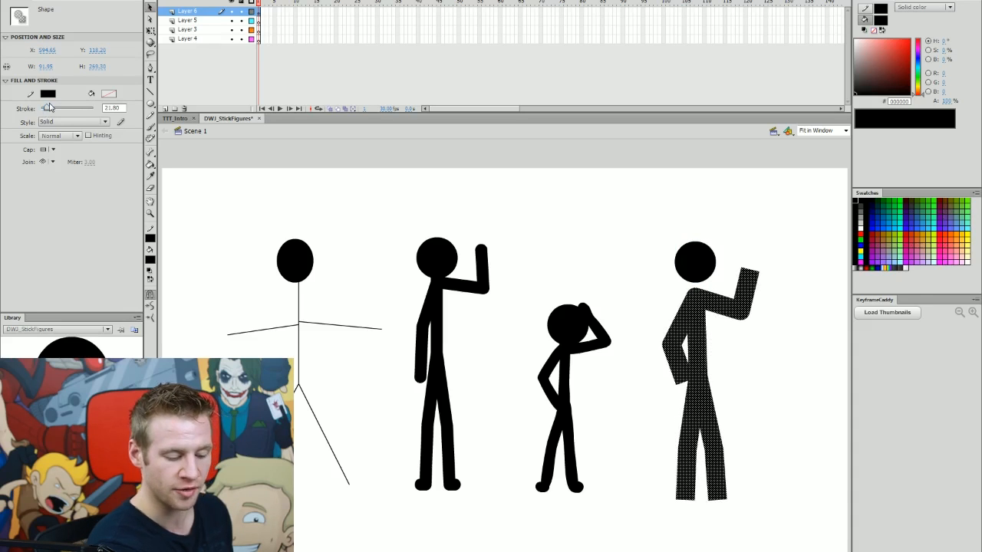
click(750, 242)
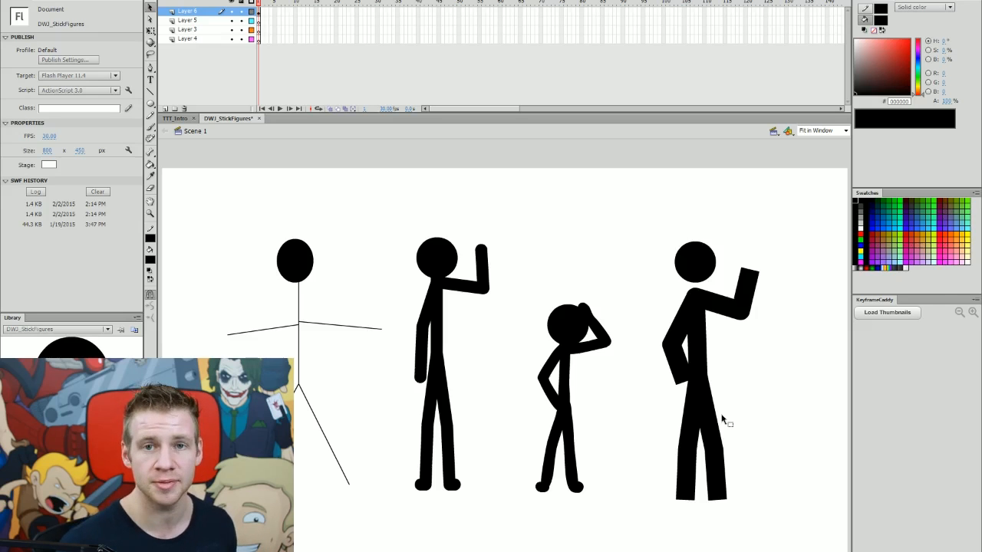
Switch to the TTT_Intro document to compare, then return to DWJ_StickFigures.
click(175, 118)
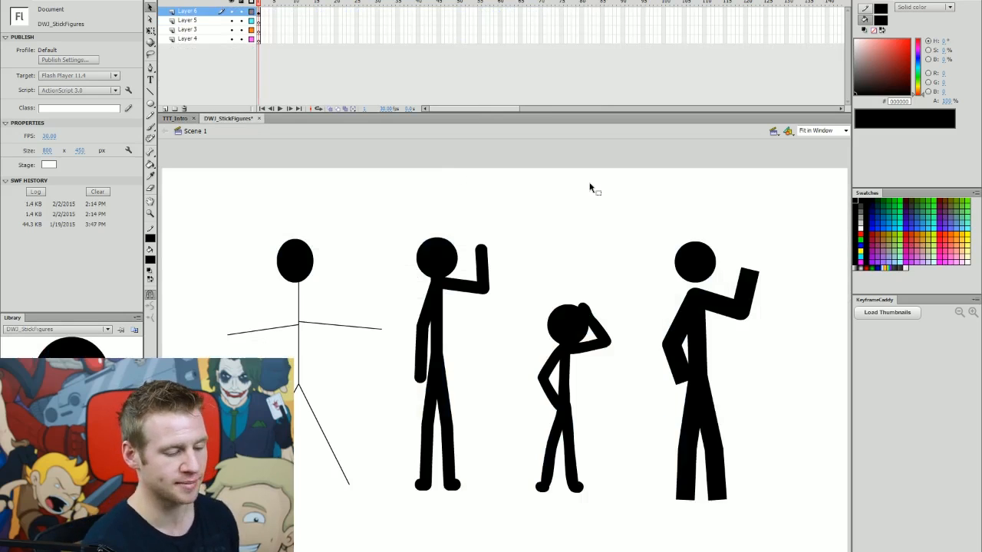
click(228, 118)
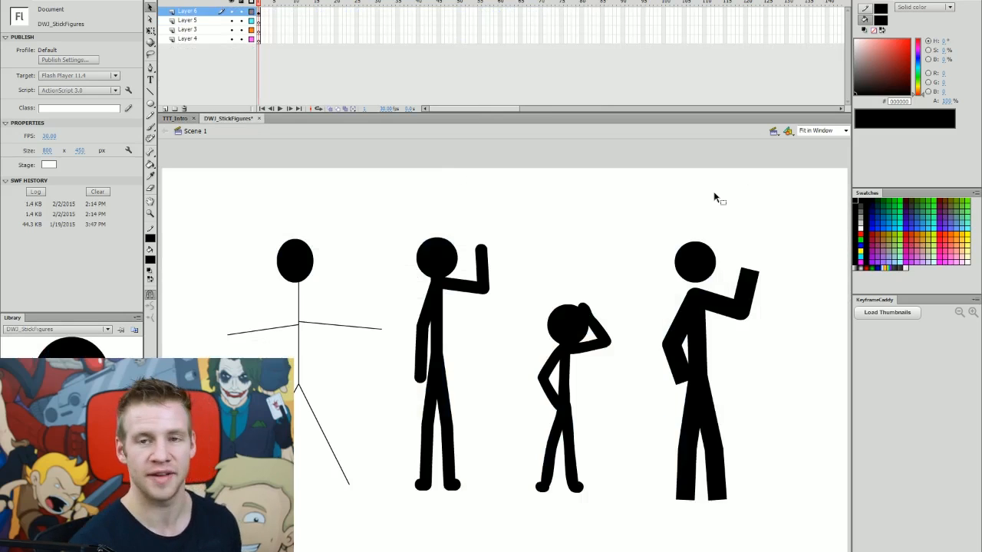